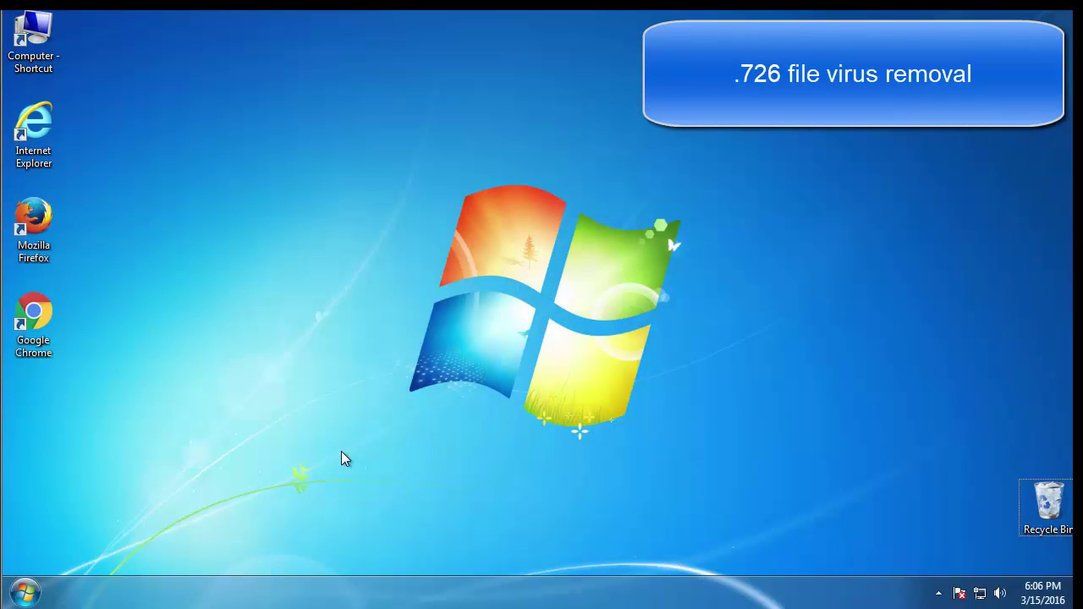
# Step: Enable Minimal Safe boot in msconfig's Boot tab and restart into Safe Mode
pyautogui.click(24, 591)
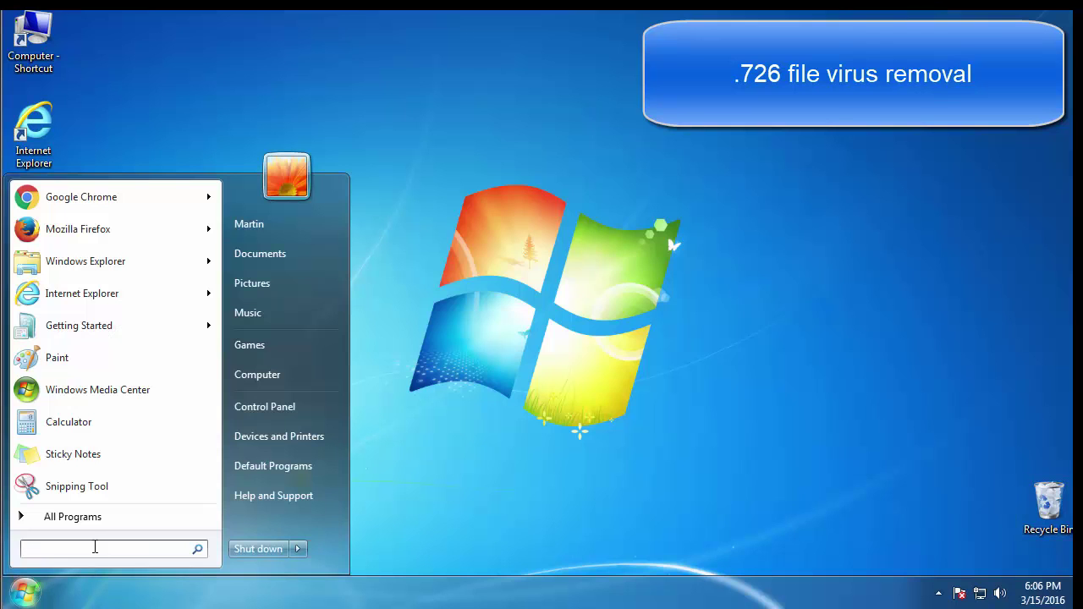
pyautogui.write('mscon')
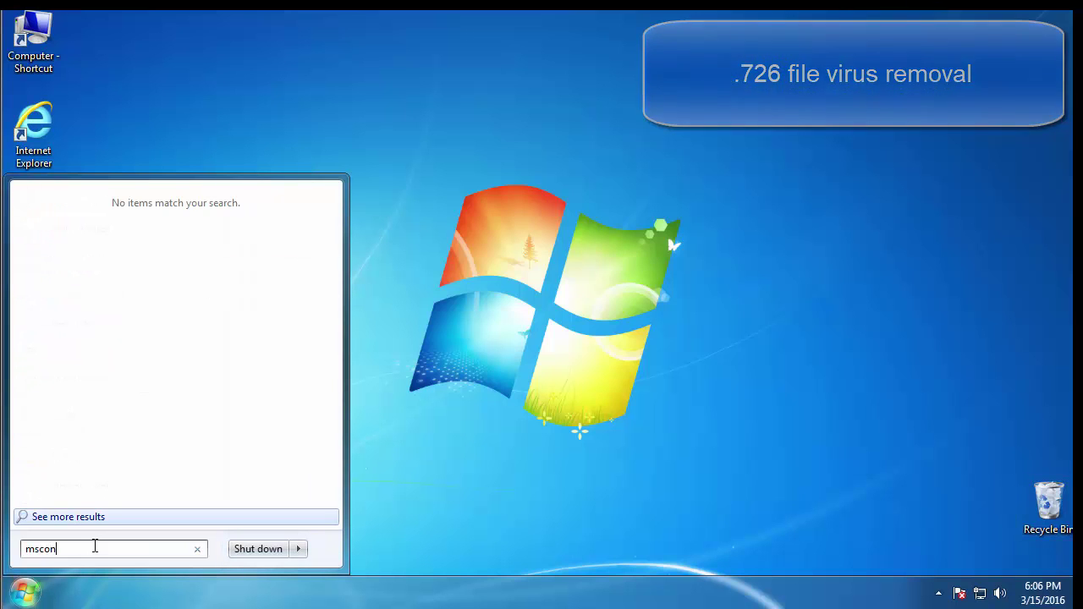
pyautogui.write('fig')
pyautogui.press('Return')
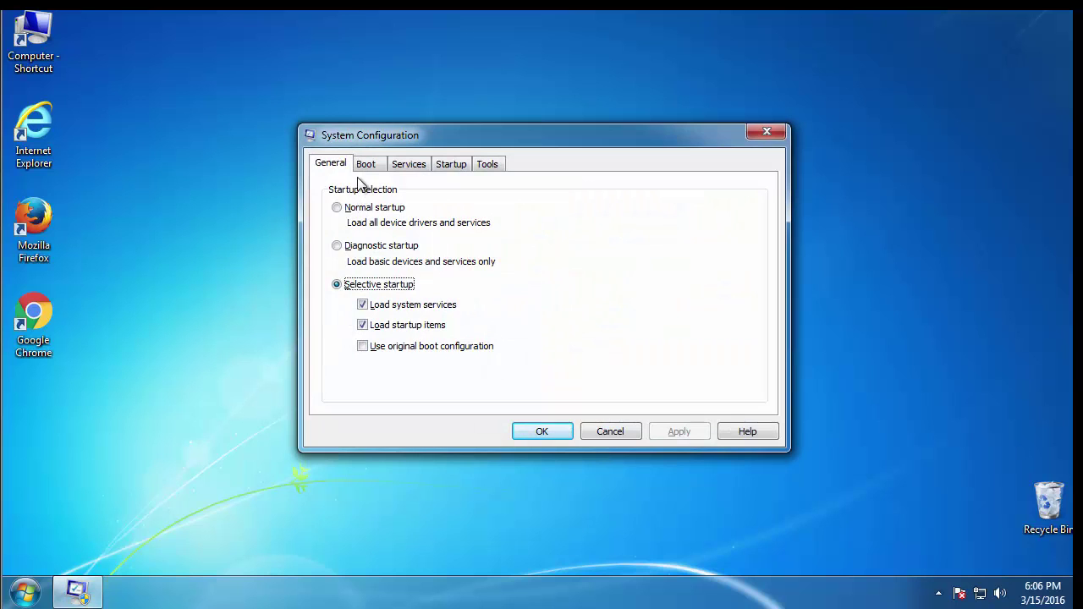
pyautogui.click(366, 166)
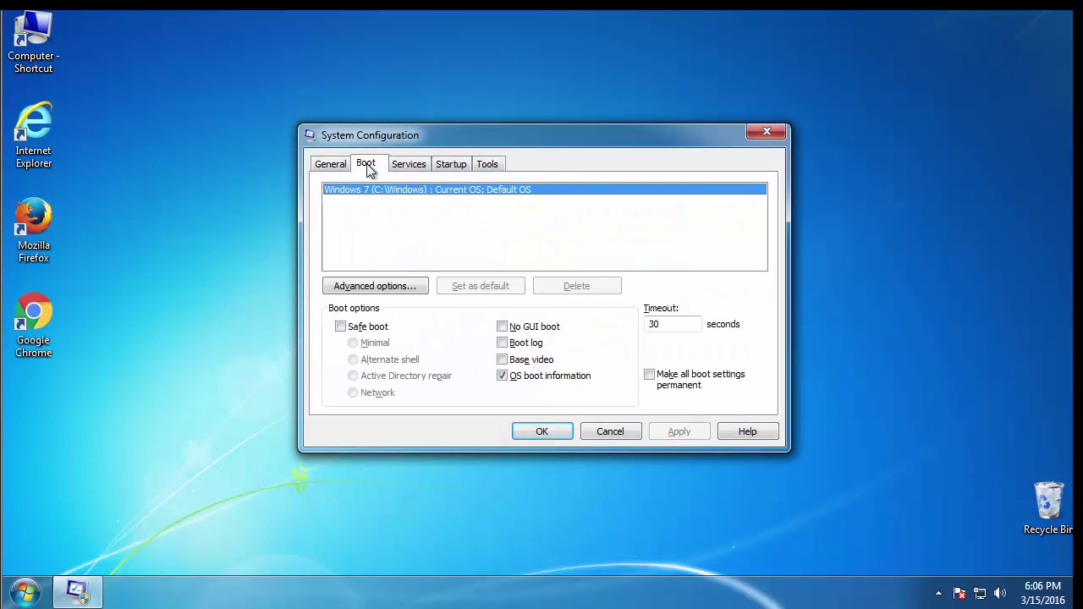
pyautogui.click(341, 326)
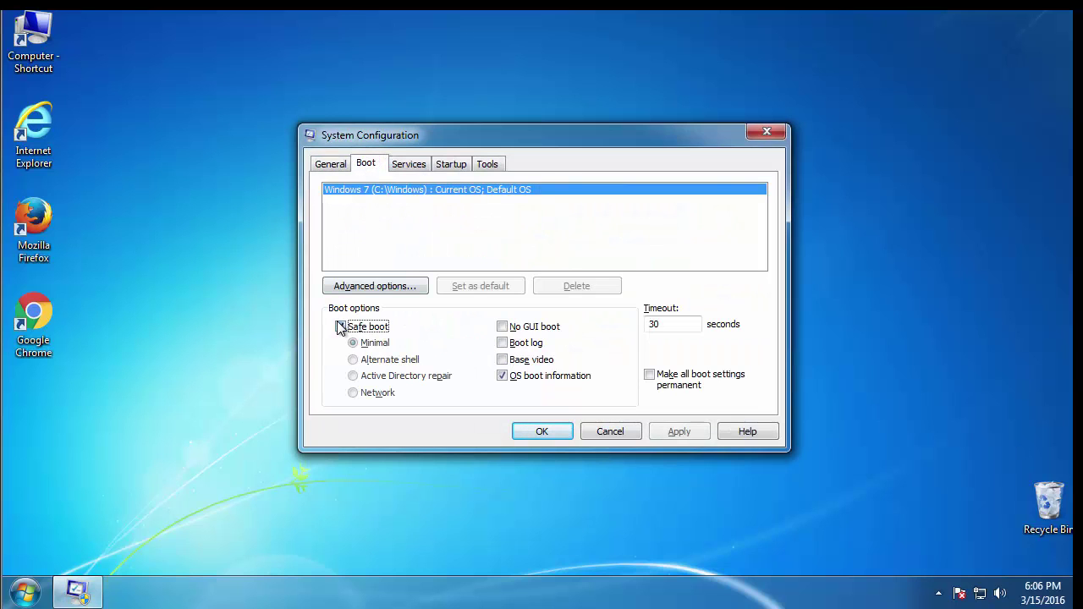
pyautogui.click(549, 431)
pyautogui.click(488, 328)
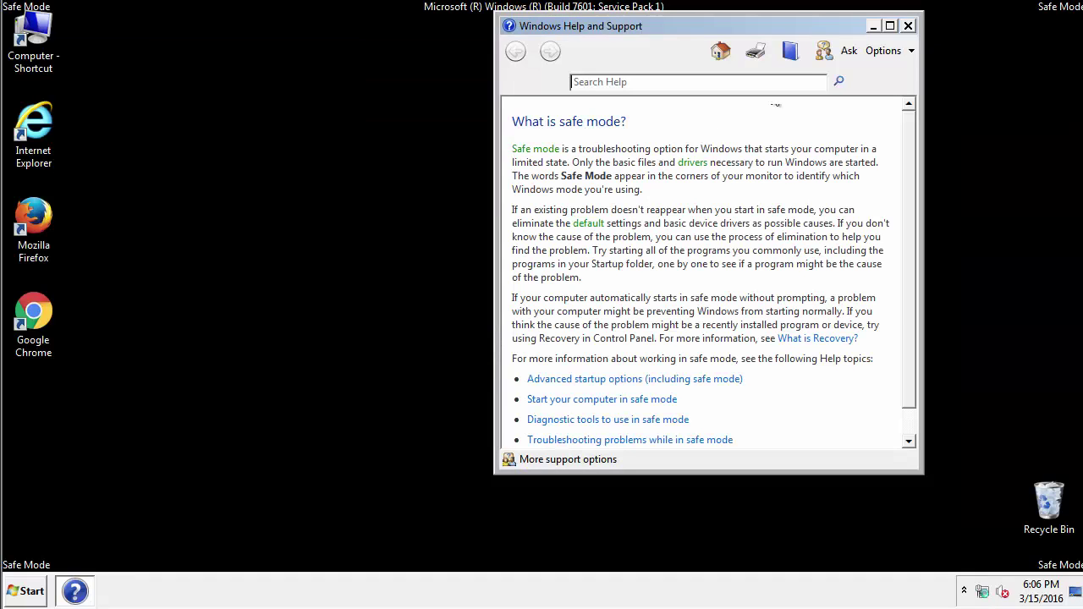
# Step: Set Control Panel's Folder Options to 'Show hidden files, folders, and drives'
pyautogui.click(907, 26)
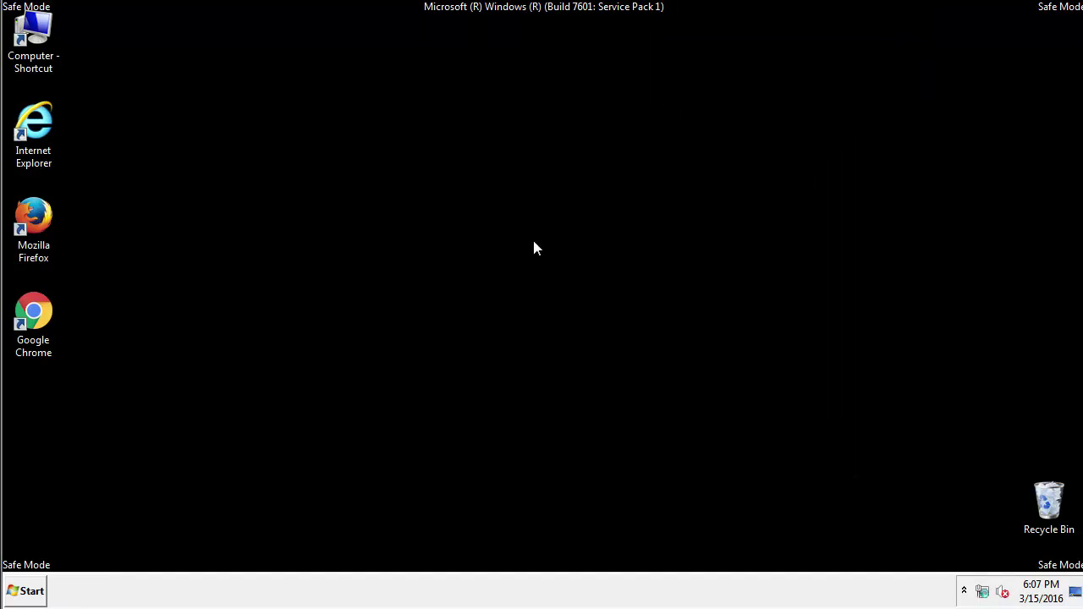
pyautogui.click(32, 589)
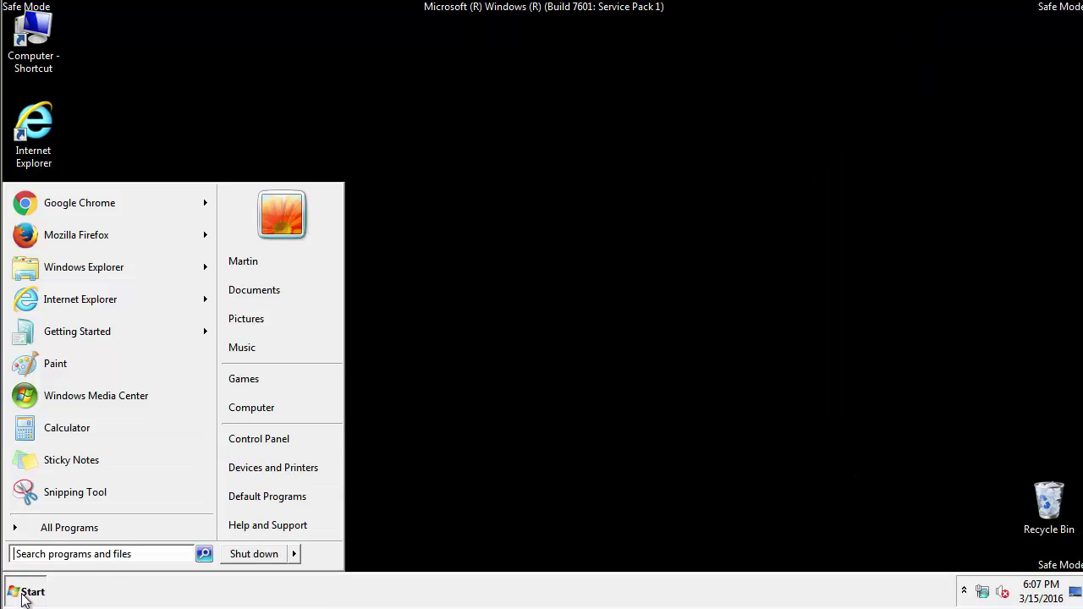
pyautogui.click(272, 434)
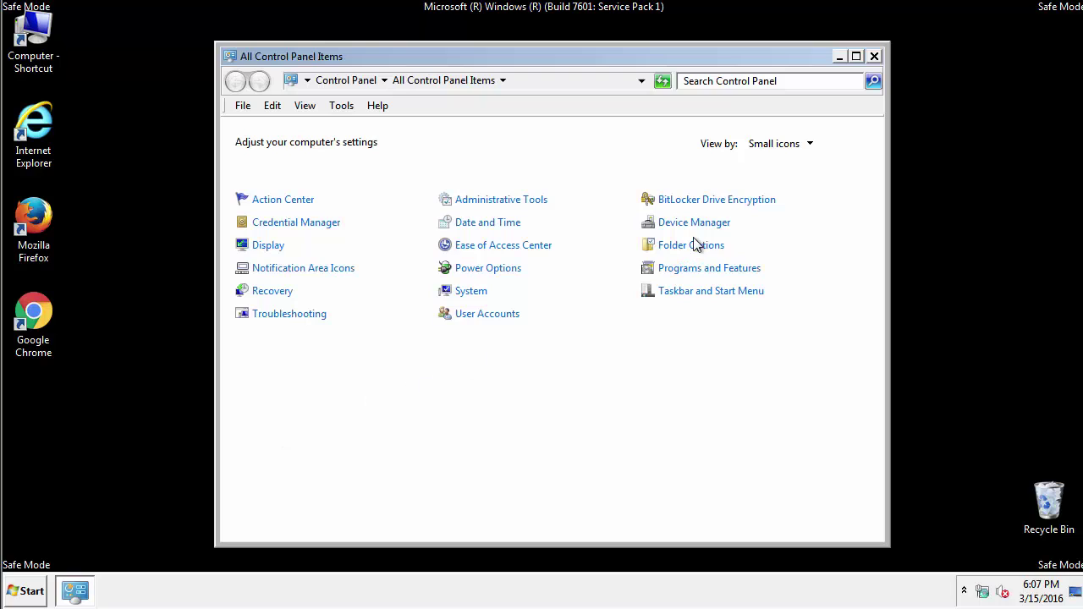
pyautogui.click(694, 247)
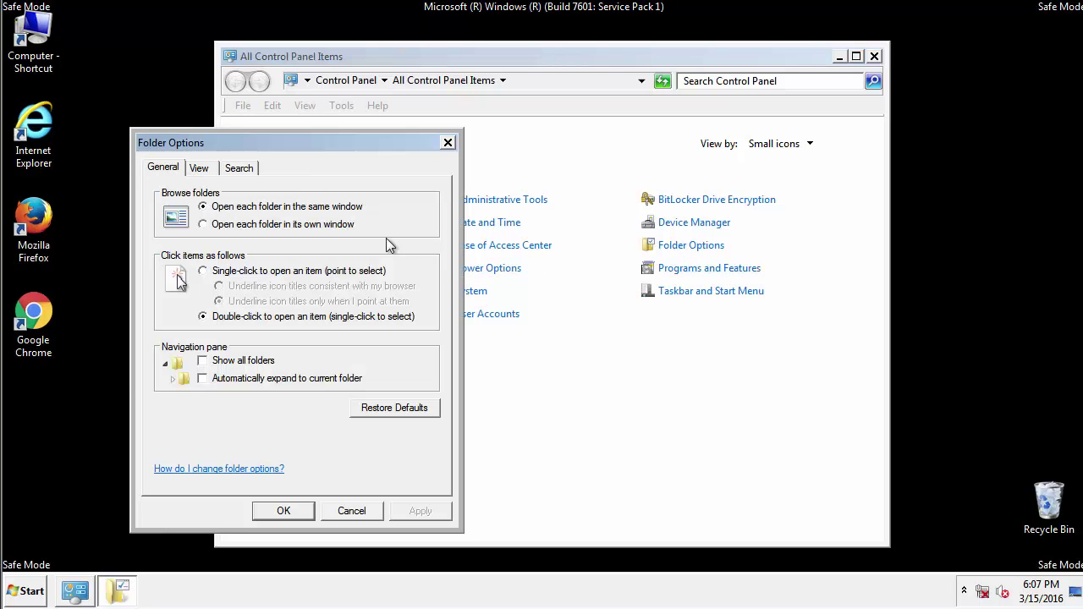
pyautogui.click(200, 169)
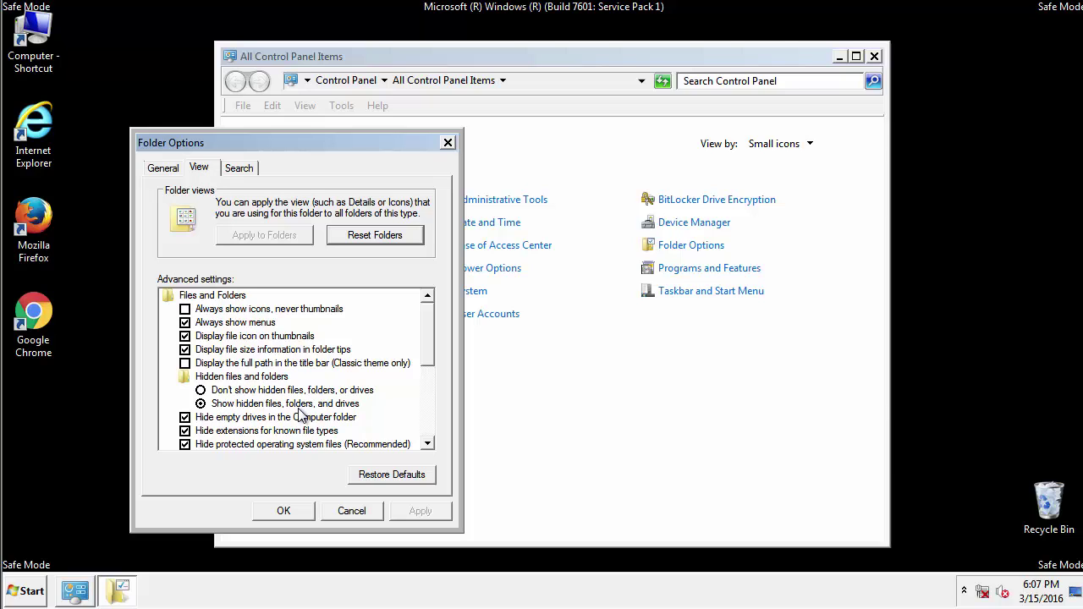
pyautogui.click(292, 509)
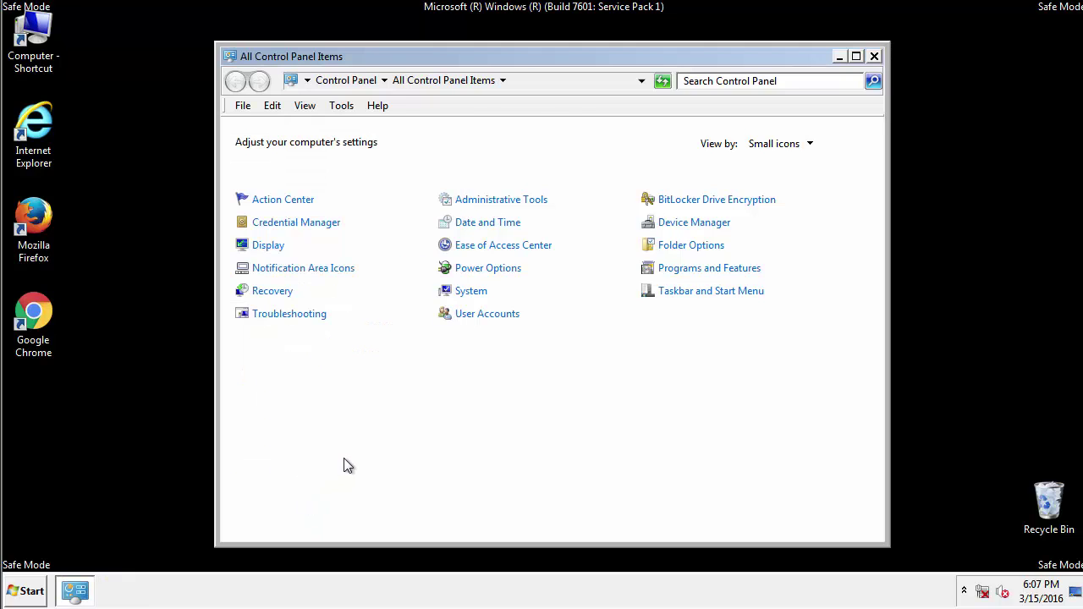
# Step: Browse from Computer into Local Disk (C:) and open the Windows folder
pyautogui.click(874, 56)
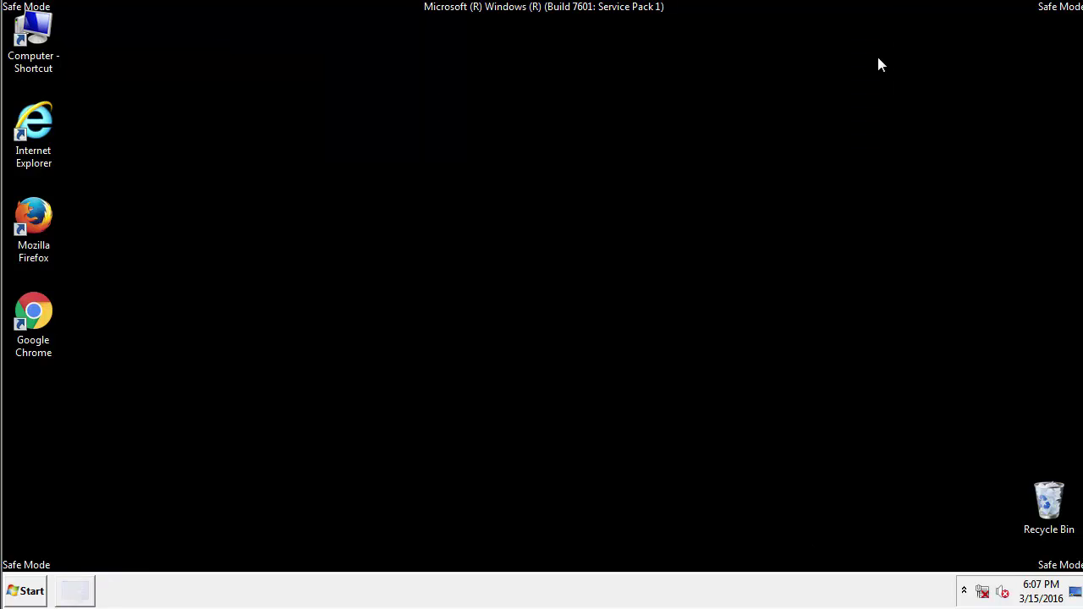
pyautogui.doubleClick(34, 27)
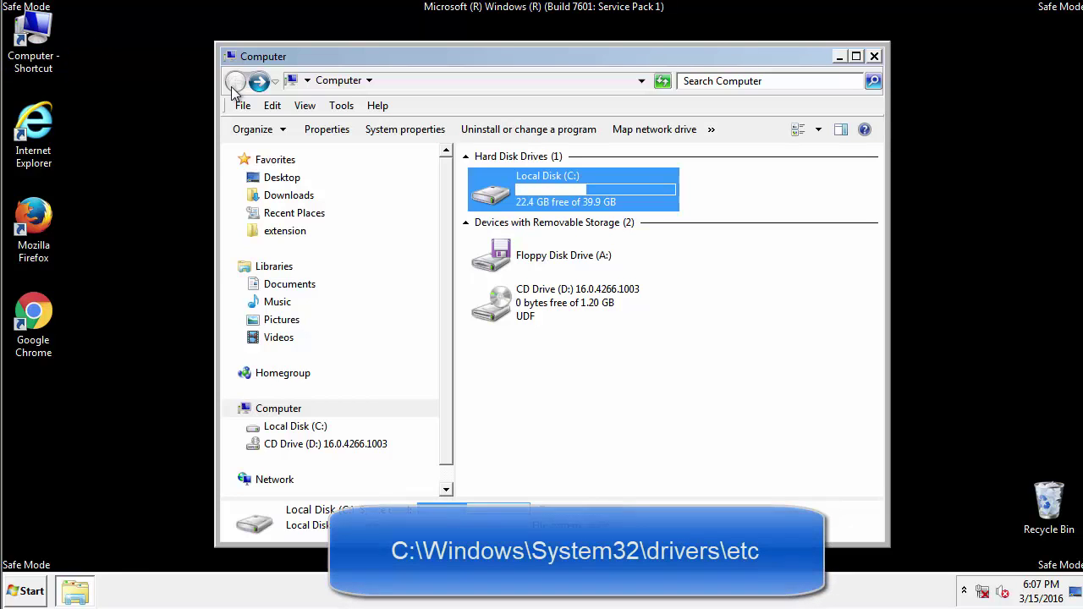
pyautogui.doubleClick(494, 195)
pyautogui.click(493, 311)
pyautogui.doubleClick(494, 312)
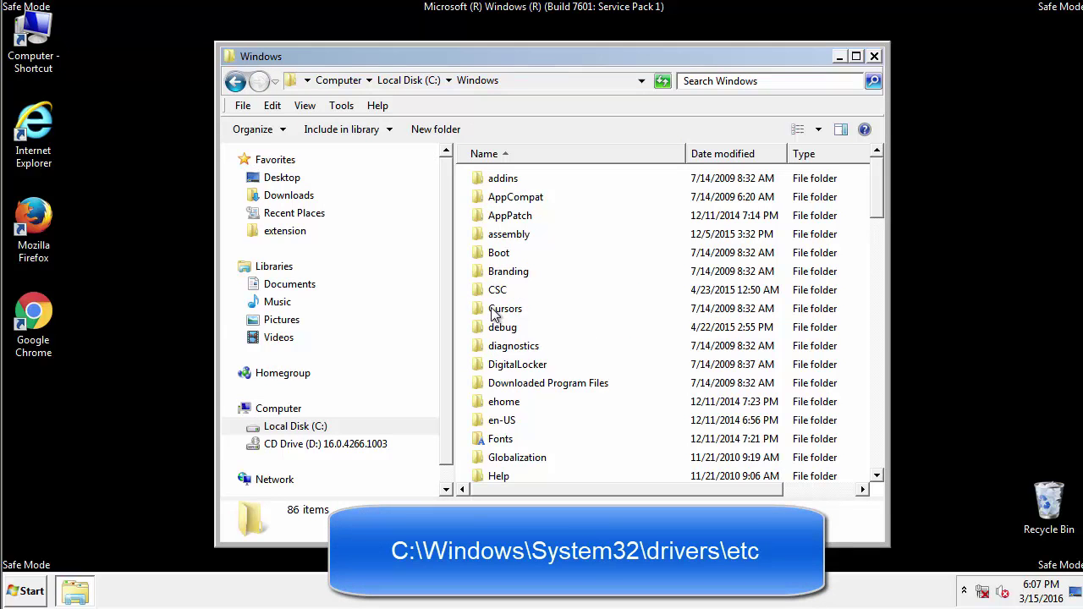
# Step: Go into System32\drivers\etc and open the hosts file
pyautogui.scroll(-2, 498, 383)
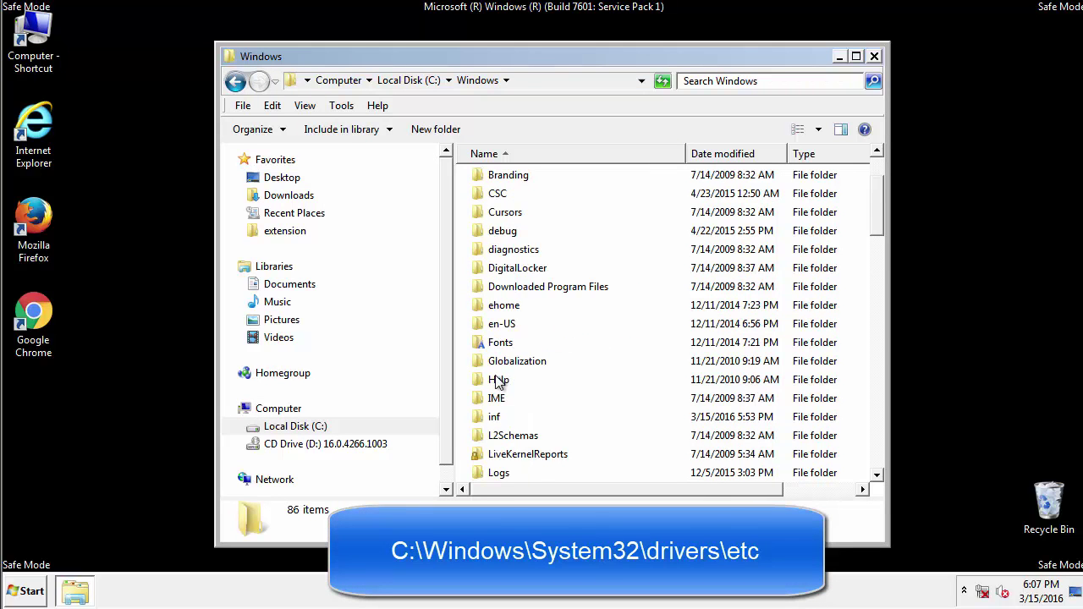
pyautogui.scroll(-2, 498, 382)
pyautogui.scroll(-2, 497, 382)
pyautogui.scroll(-3, 498, 382)
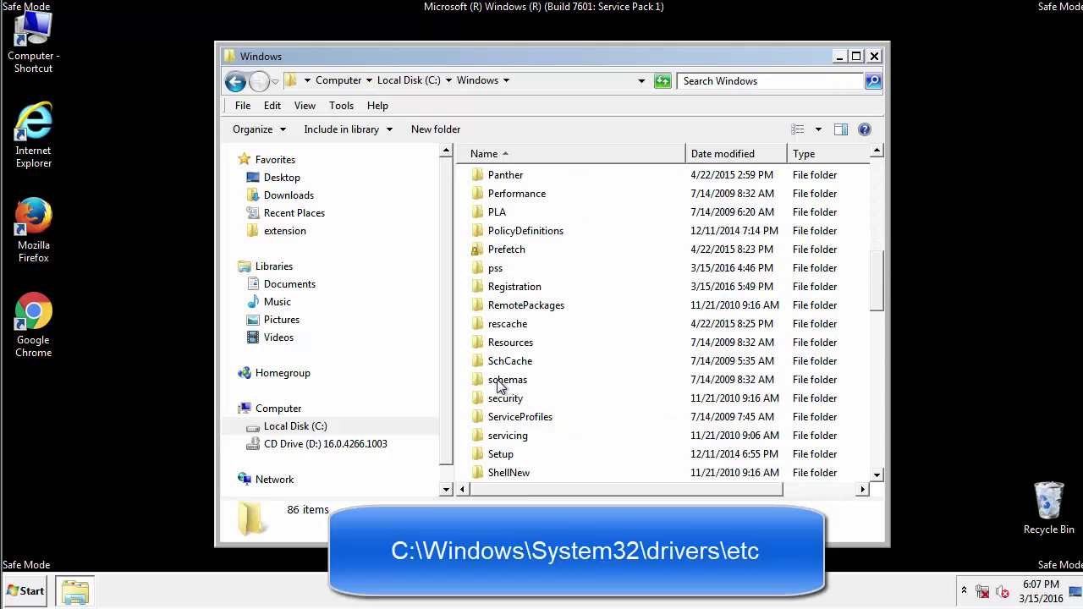
pyautogui.scroll(-2, 497, 382)
pyautogui.doubleClick(511, 435)
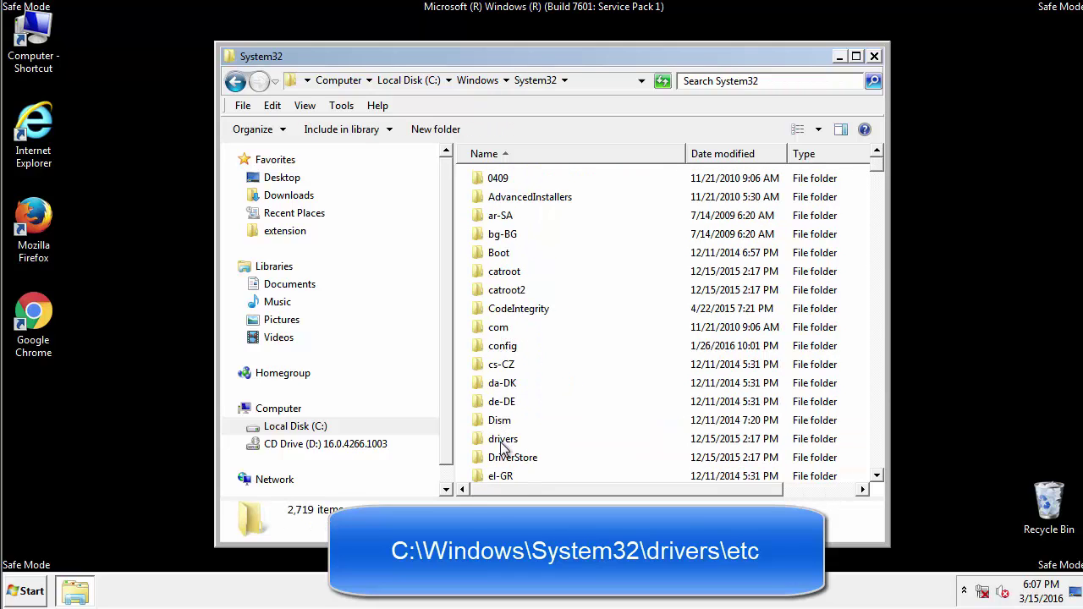
pyautogui.doubleClick(503, 440)
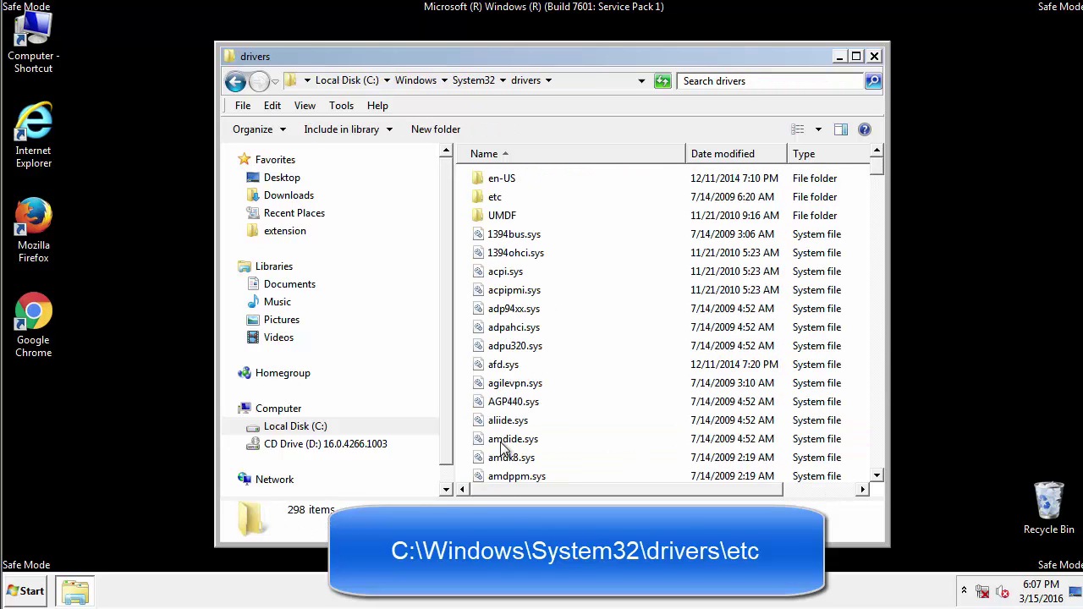
pyautogui.doubleClick(485, 201)
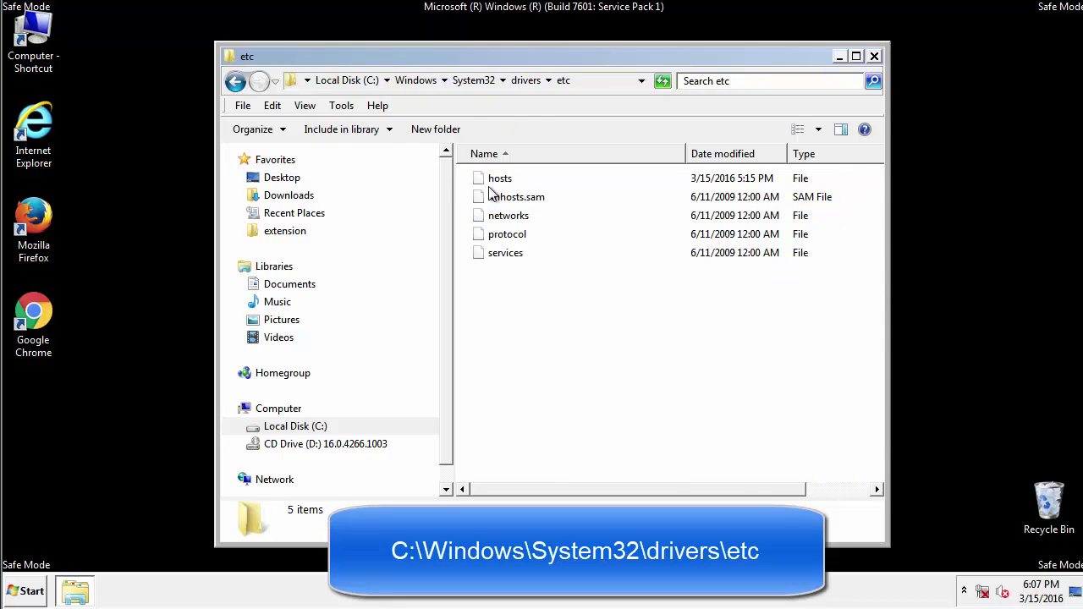
pyautogui.doubleClick(492, 180)
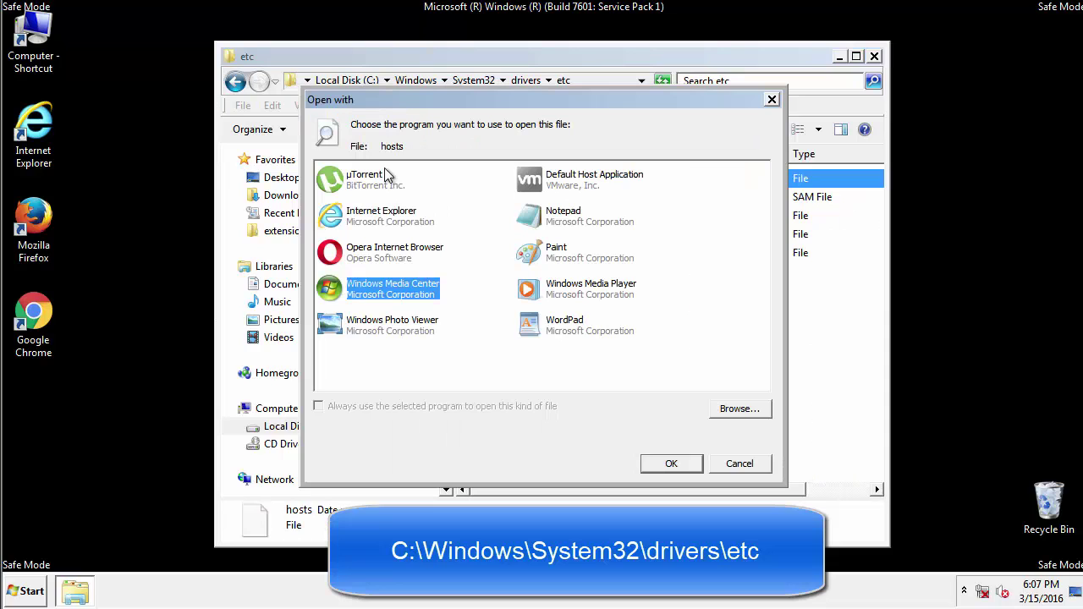
# Step: Open hosts in Notepad, delete the four redirect entries, and save the file
pyautogui.click(548, 221)
pyautogui.click(670, 465)
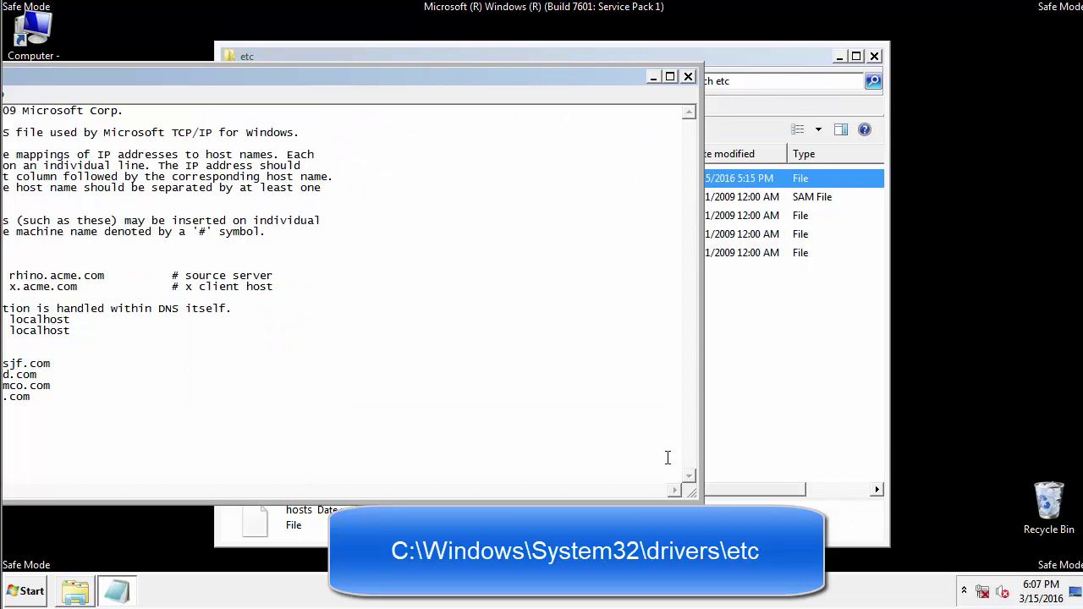
pyautogui.moveTo(442, 82); pyautogui.dragTo(688, 99)
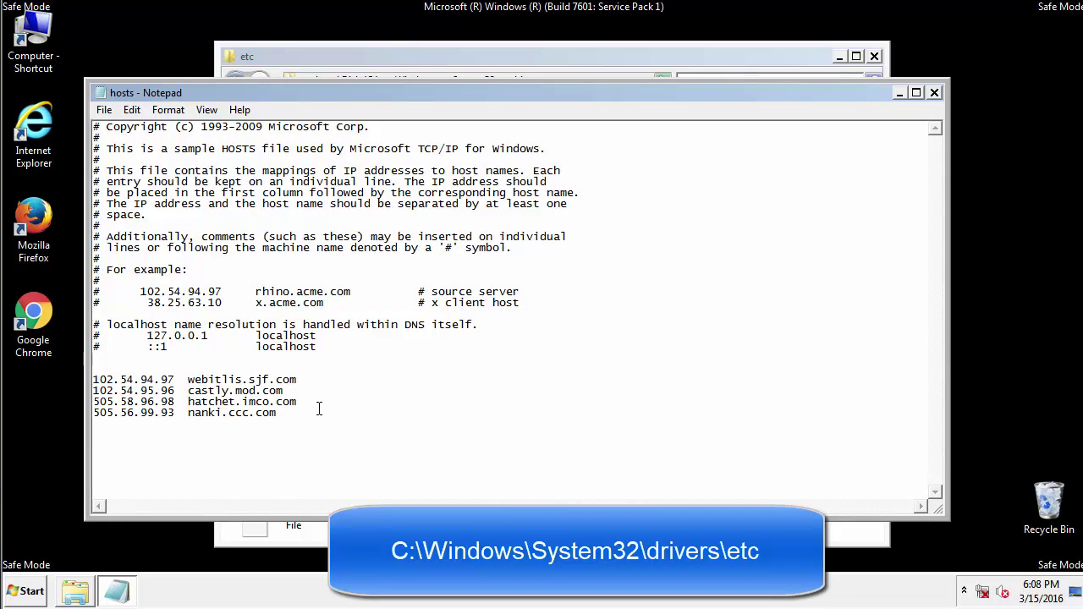
pyautogui.moveTo(302, 414); pyautogui.dragTo(94, 377)
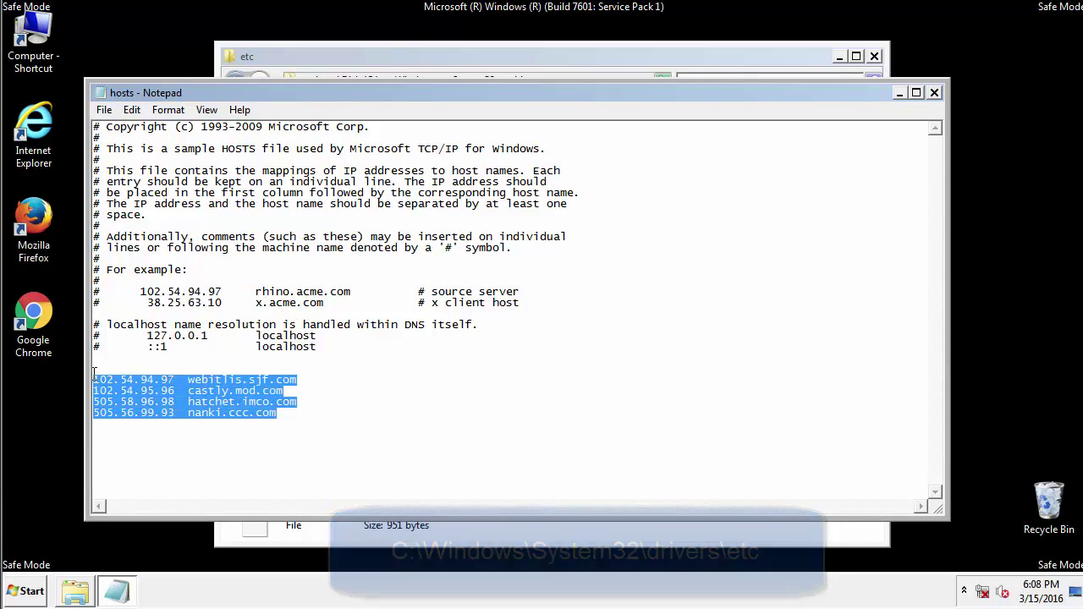
pyautogui.press('Delete')
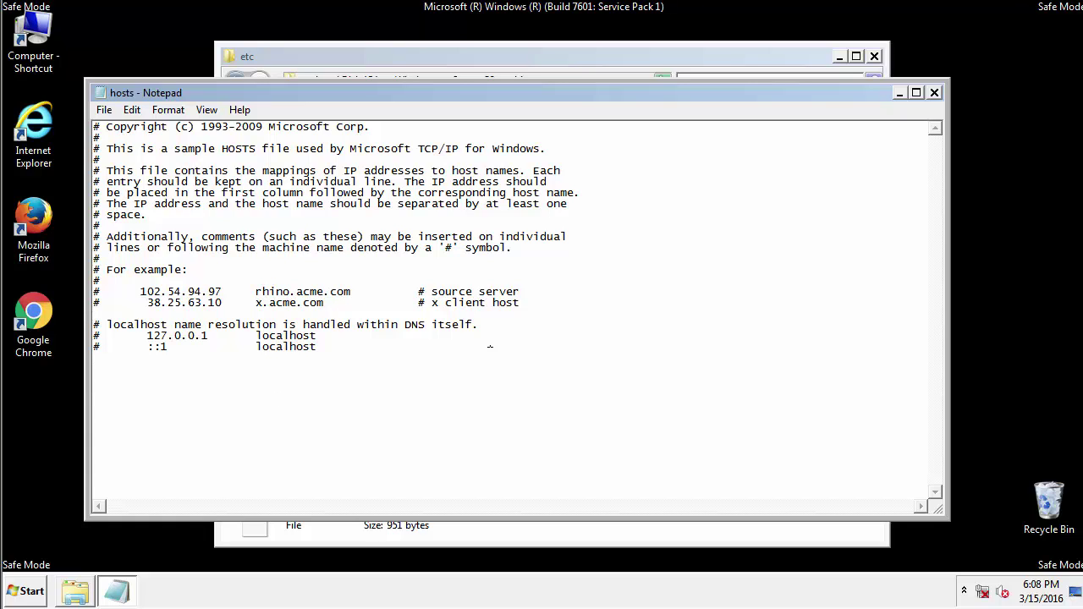
pyautogui.click(934, 93)
pyautogui.click(480, 310)
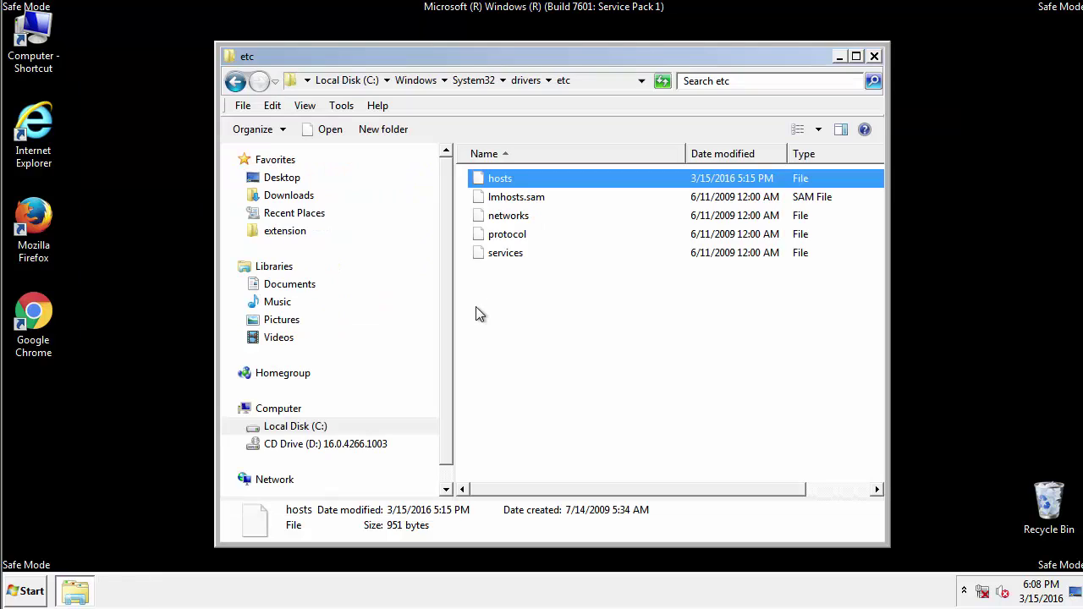
# Step: Open the Startup folder from All Programs in an Explorer window
pyautogui.click(874, 57)
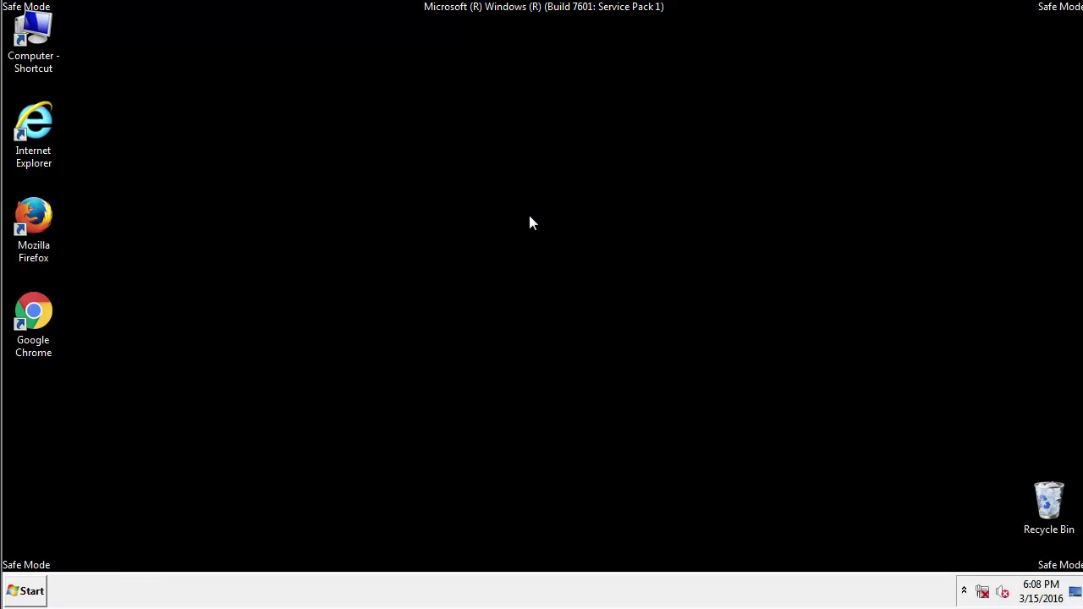
pyautogui.click(29, 596)
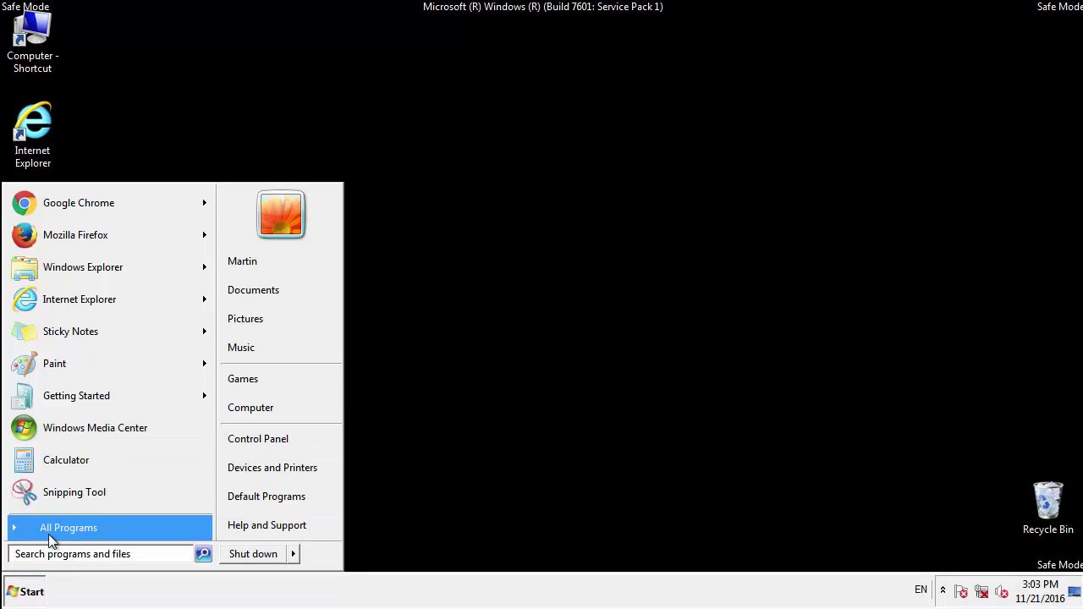
pyautogui.click(49, 538)
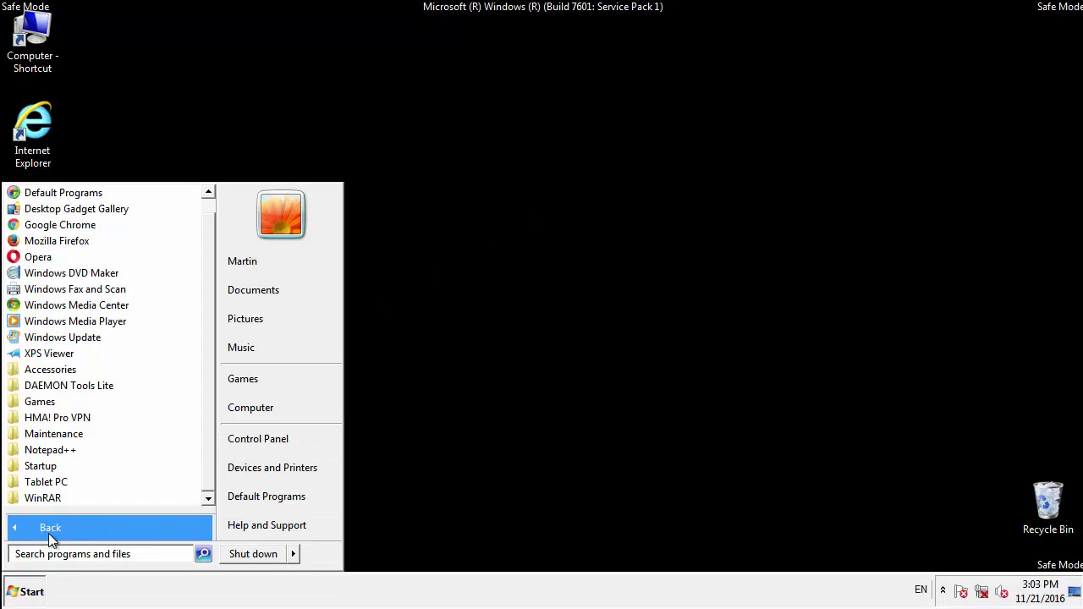
pyautogui.rightClick(47, 462)
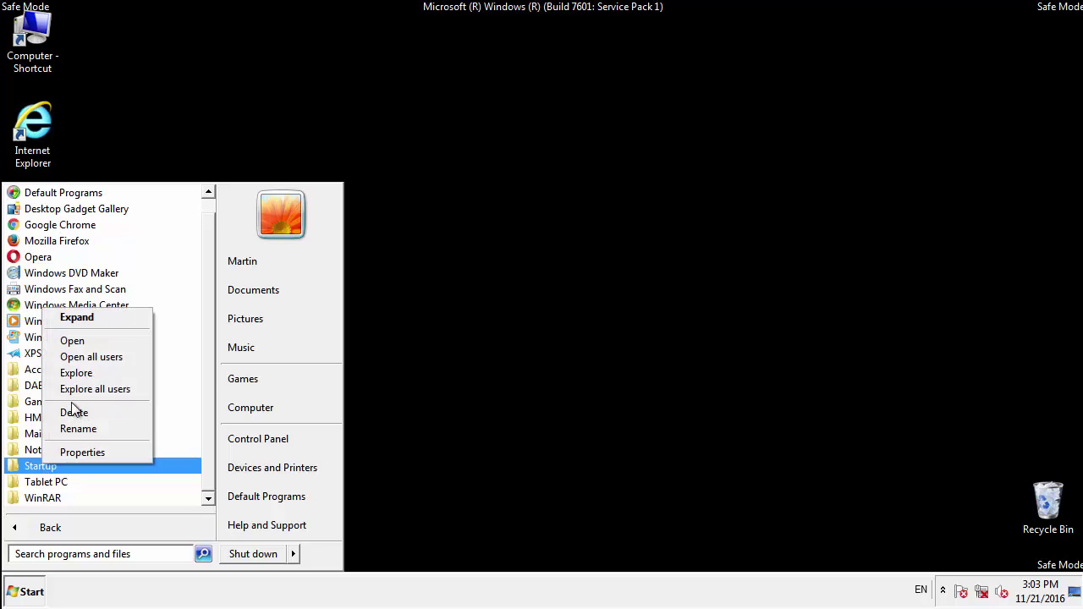
pyautogui.click(83, 340)
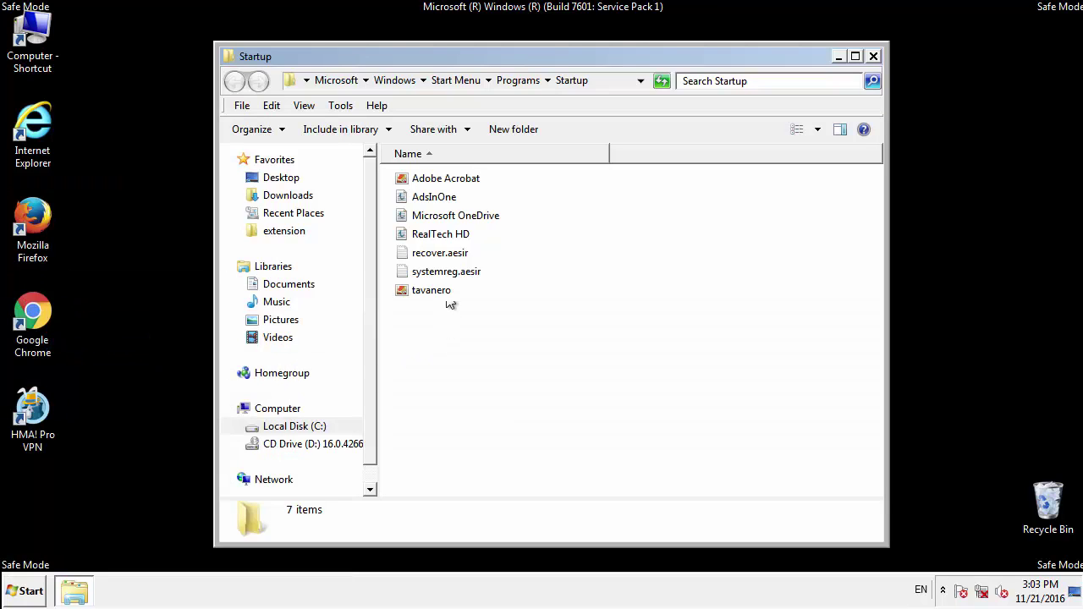
# Step: Delete AdsInOne, recover.aesir, systemreg.aesir and tavanero to the Recycle Bin
pyautogui.click(437, 196)
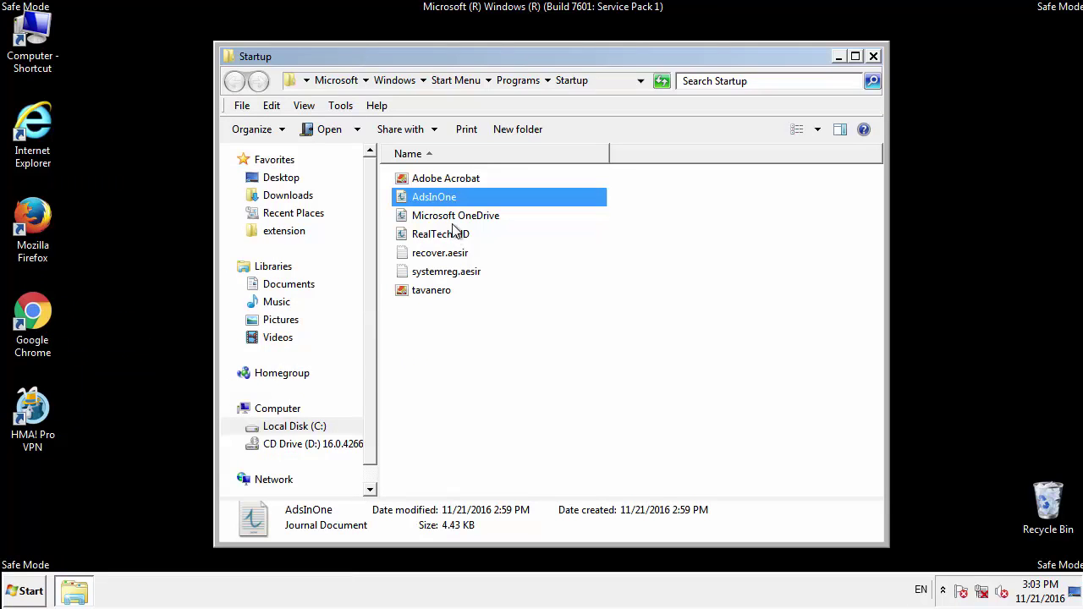
pyautogui.keyDown('ctrl'); pyautogui.click(440, 253); pyautogui.keyUp('ctrl')
pyautogui.keyDown('ctrl'); pyautogui.click(447, 271); pyautogui.keyUp('ctrl')
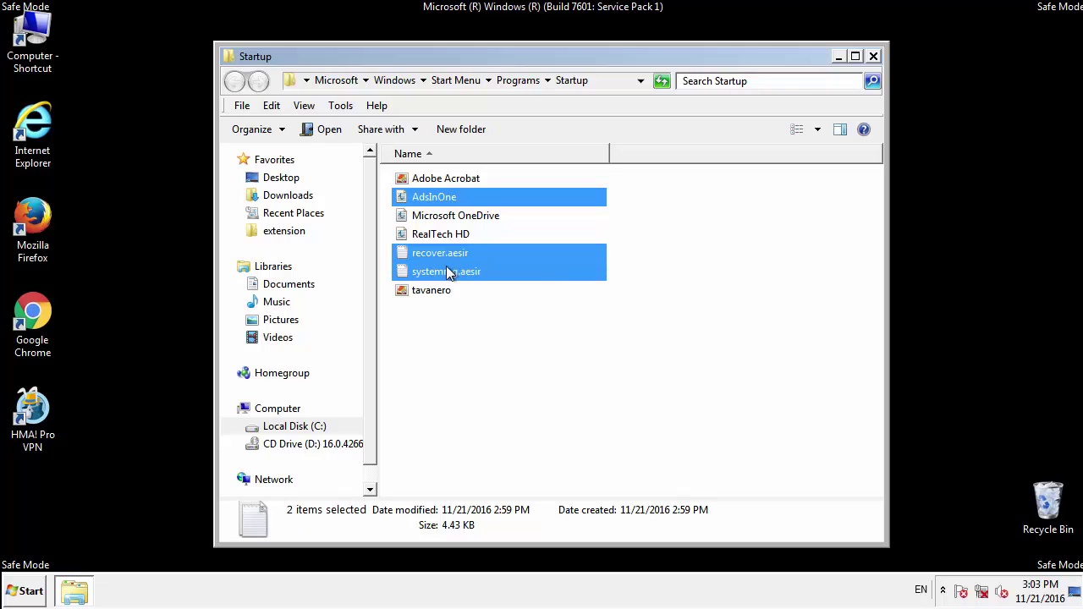
pyautogui.keyDown('ctrl'); pyautogui.click(432, 290); pyautogui.keyUp('ctrl')
pyautogui.rightClick(428, 291)
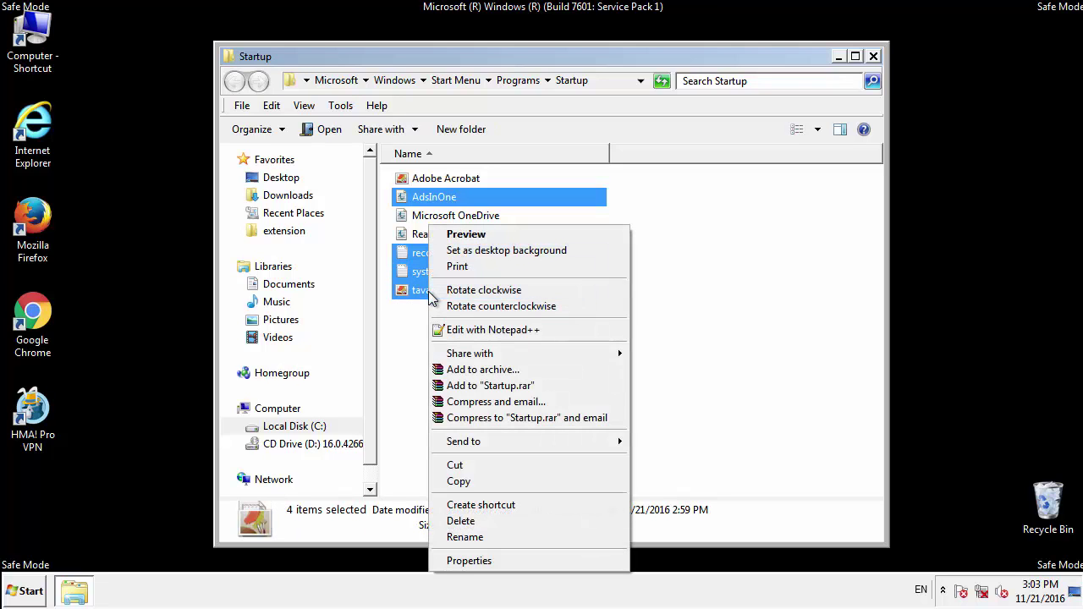
pyautogui.click(457, 521)
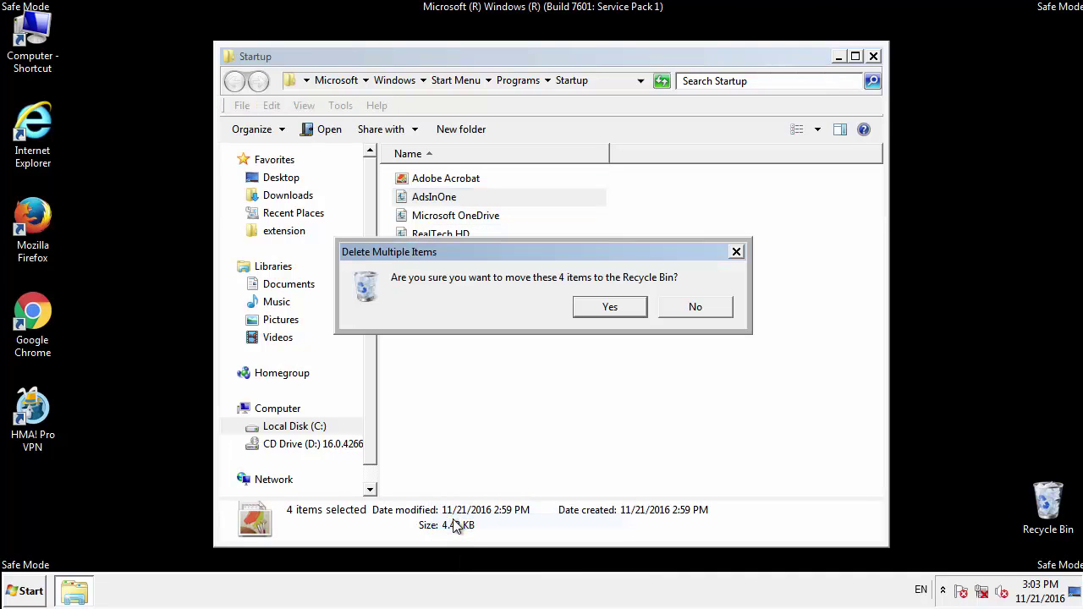
pyautogui.click(600, 308)
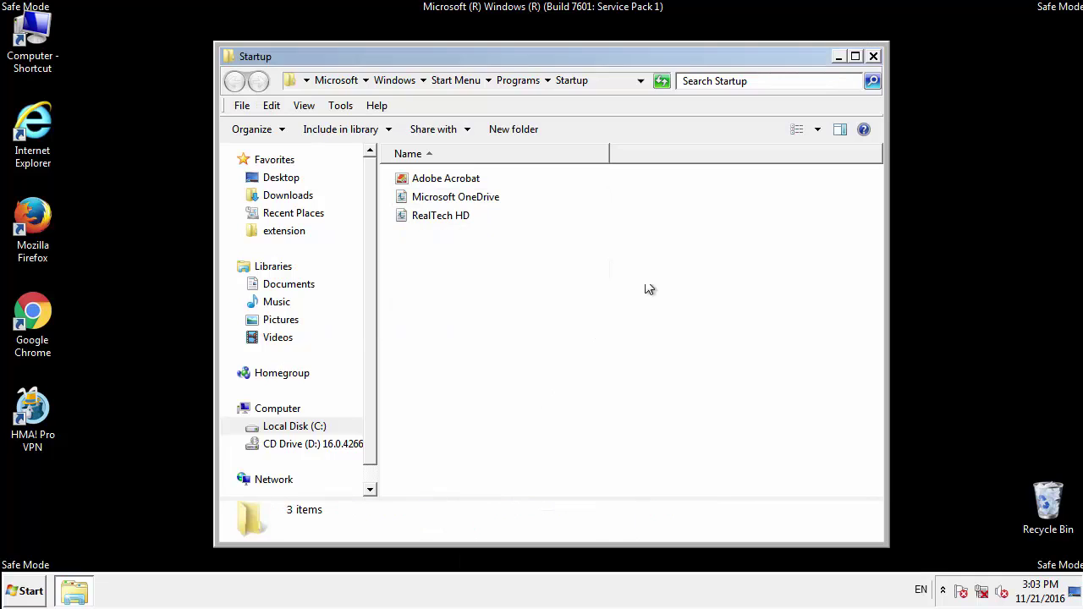
pyautogui.click(875, 64)
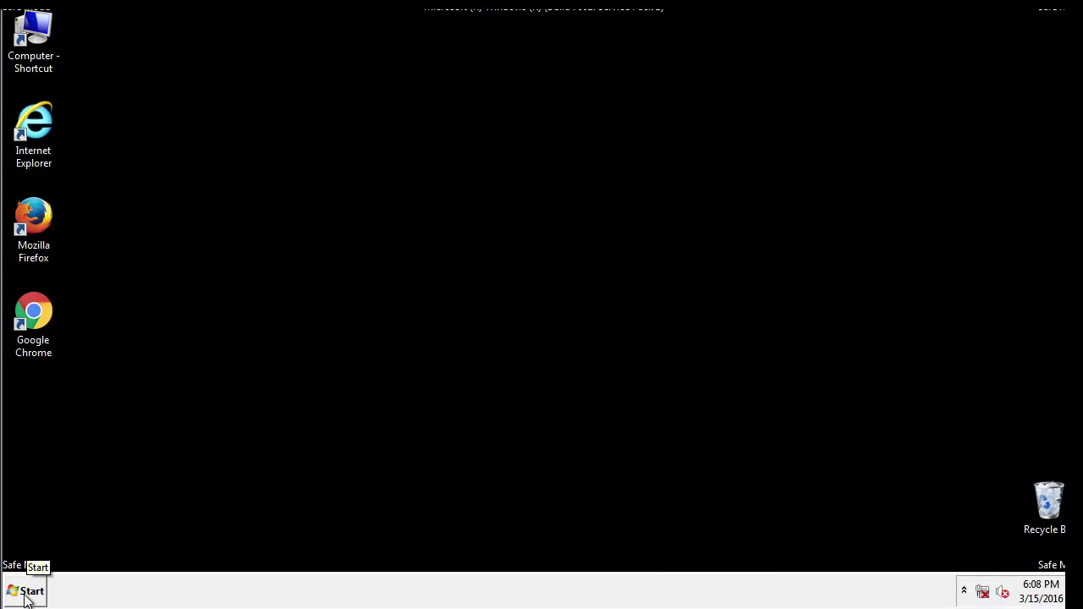
# Step: Launch Registry Editor with a regedit search from the Start menu
pyautogui.click(26, 598)
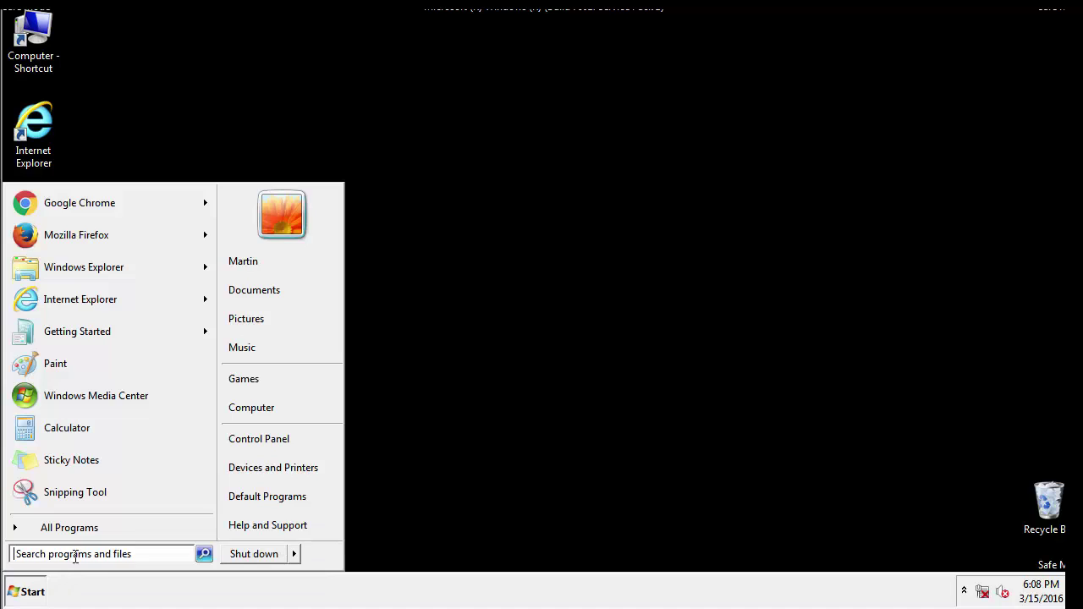
pyautogui.write('reged')
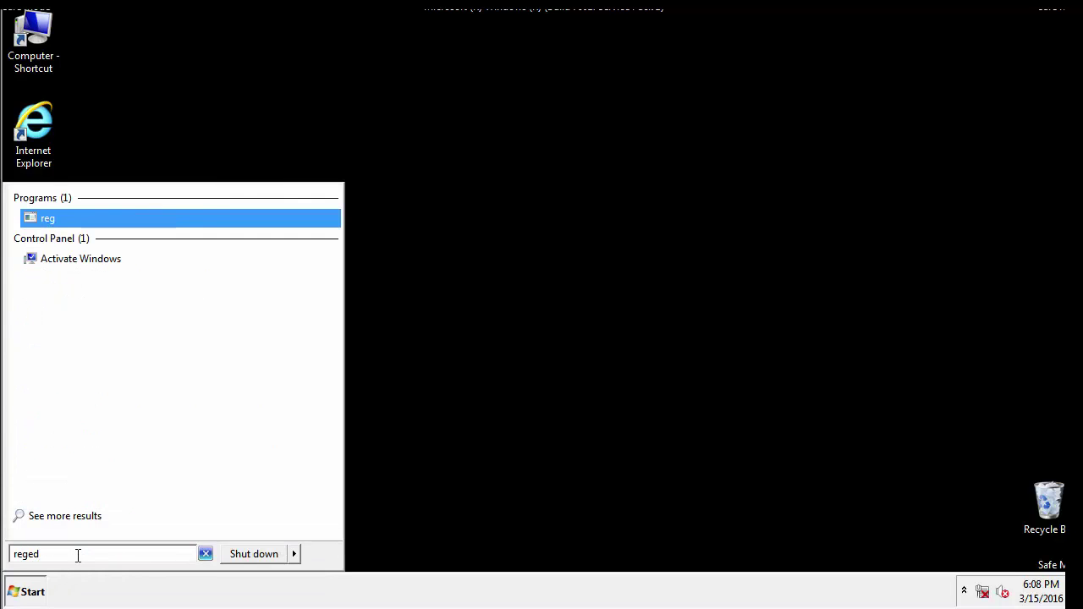
pyautogui.write('it')
pyautogui.press('Return')
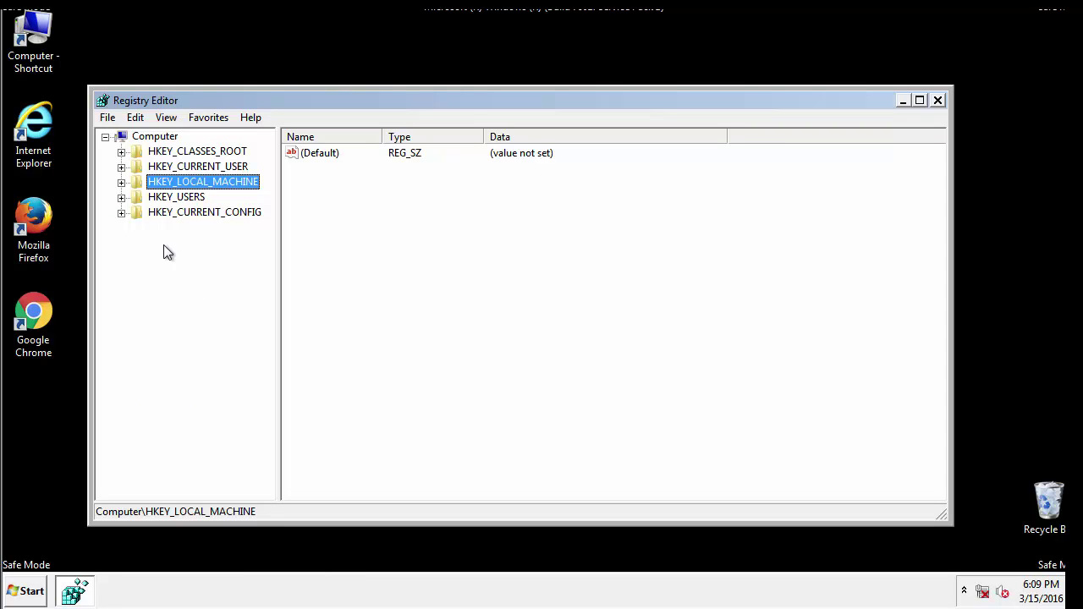
# Step: Expand HKEY_LOCAL_MACHINE\SOFTWARE\Microsoft\Windows\CurrentVersion to reveal its Run and RunOnce keys
pyautogui.click(121, 182)
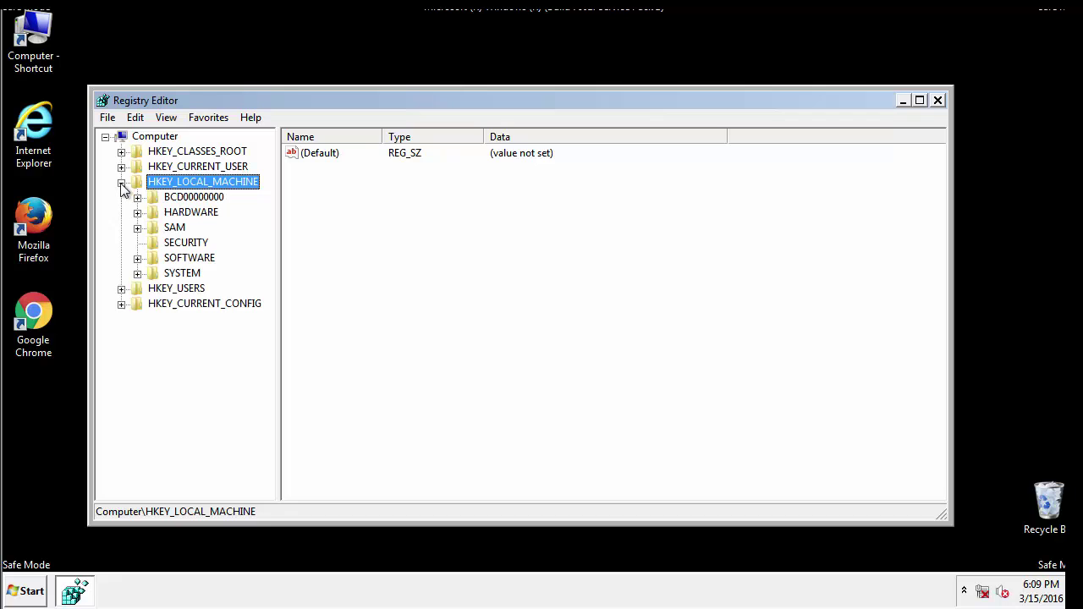
pyautogui.click(137, 258)
pyautogui.moveTo(267, 250); pyautogui.dragTo(268, 280)
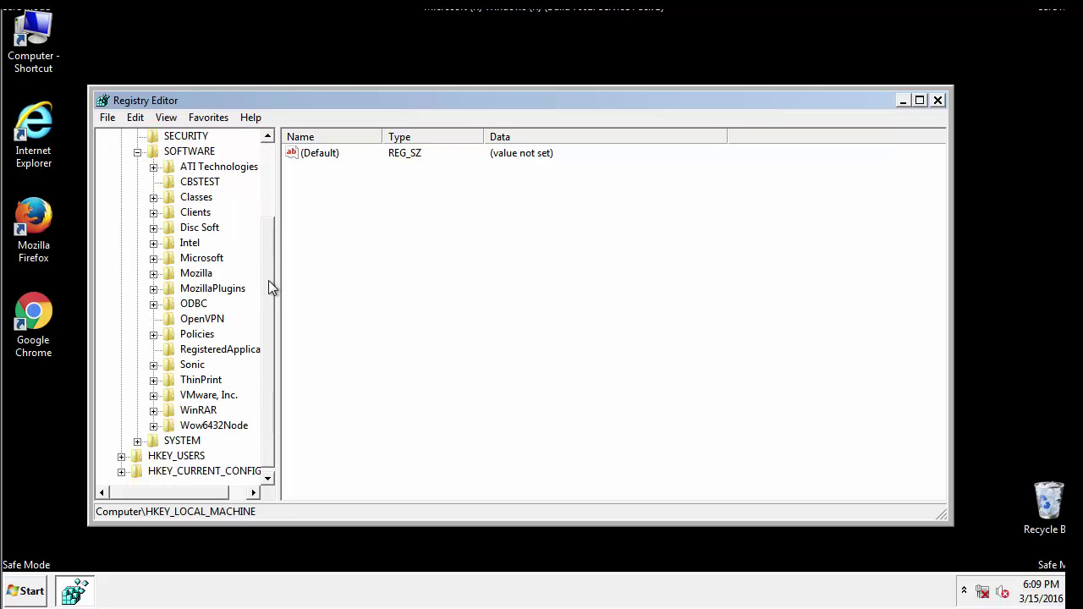
pyautogui.click(153, 258)
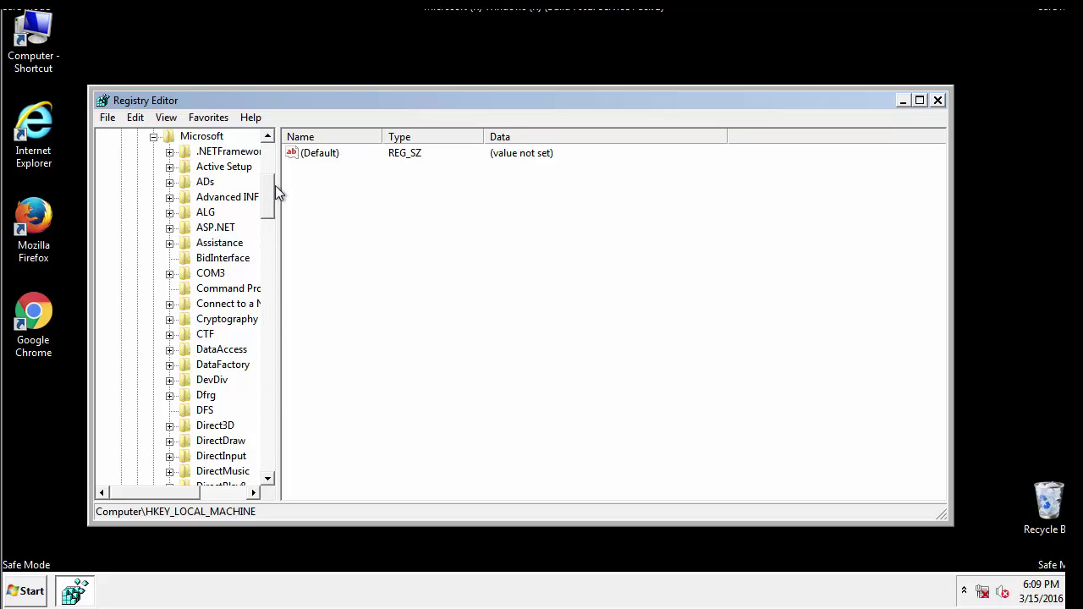
pyautogui.moveTo(267, 207); pyautogui.dragTo(267, 439)
pyautogui.click(170, 258)
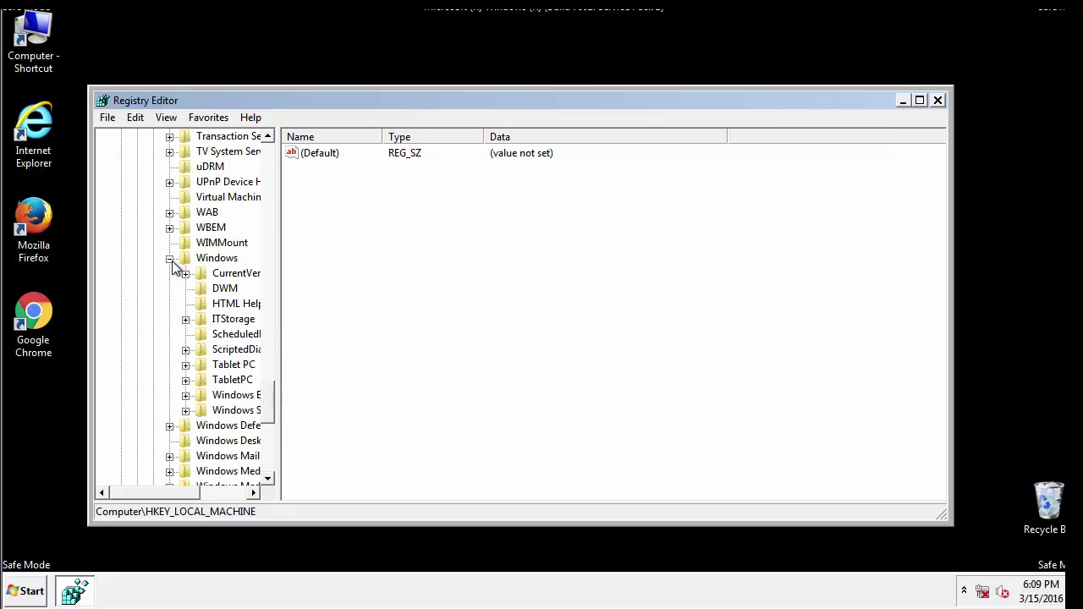
pyautogui.moveTo(149, 491); pyautogui.dragTo(173, 491)
pyautogui.click(139, 273)
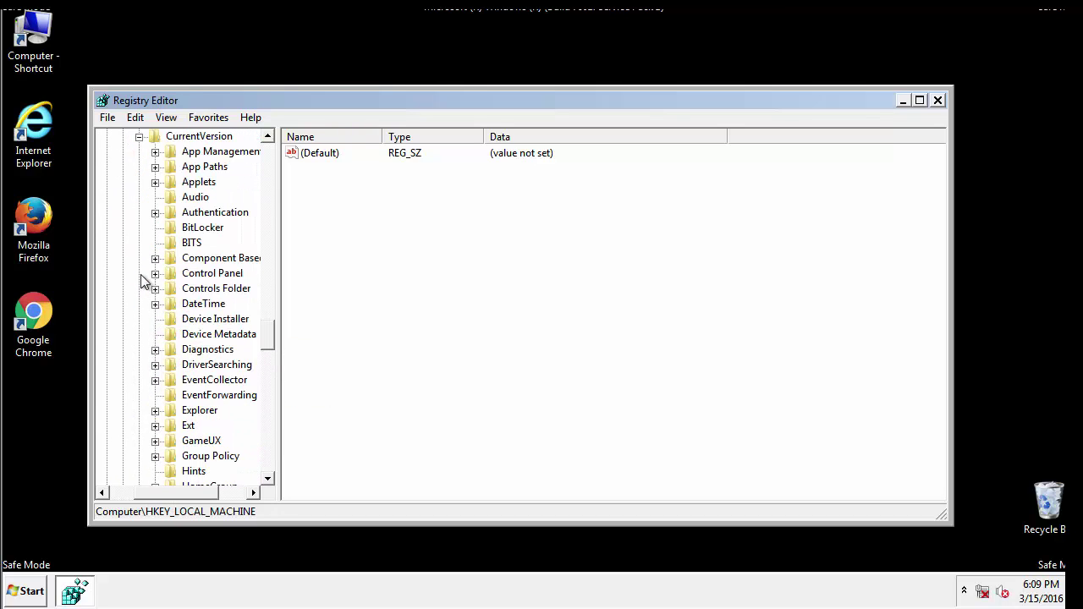
pyautogui.moveTo(273, 338)
pyautogui.mouseDown()
pyautogui.moveTo(270, 411)
pyautogui.moveTo(268, 390)
pyautogui.mouseUp()
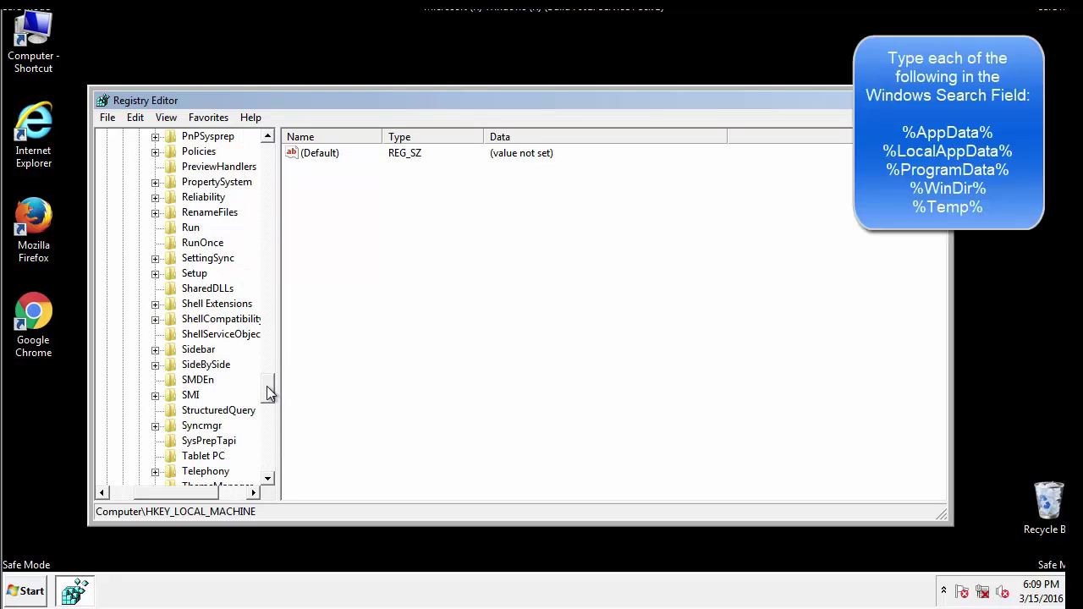
# Step: Delete the tappi.loc value from the HKLM Run key, keeping only the VMware entry
pyautogui.click(176, 228)
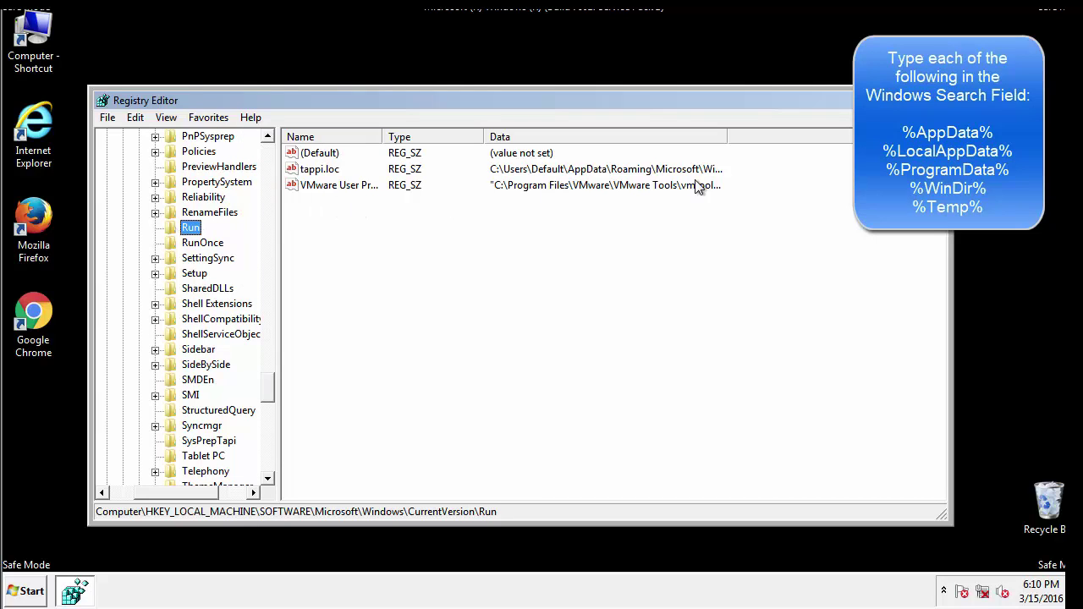
pyautogui.click(321, 174)
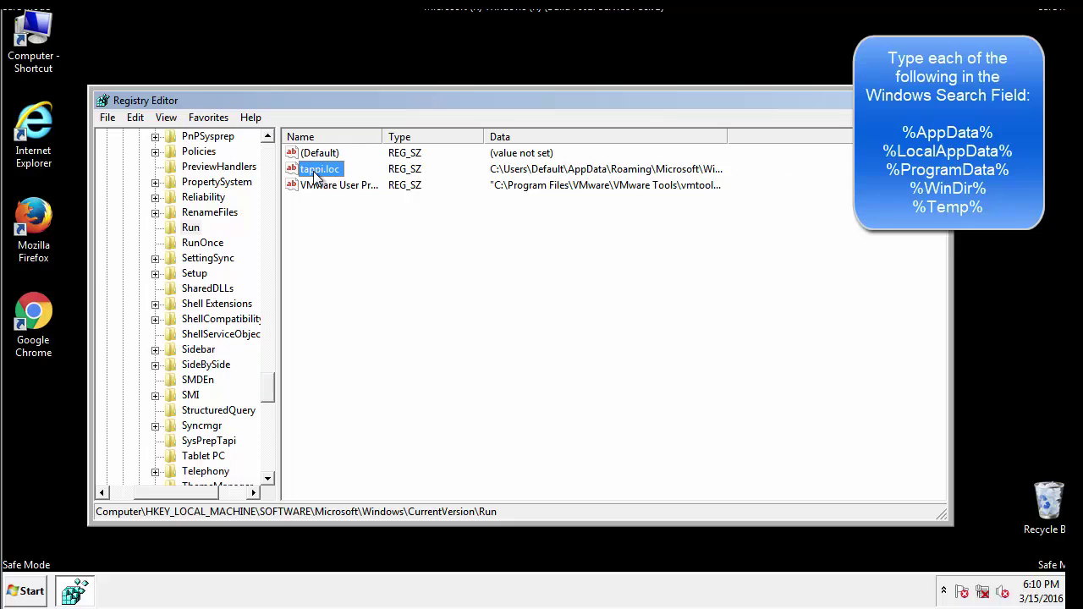
pyautogui.rightClick(312, 171)
pyautogui.click(338, 220)
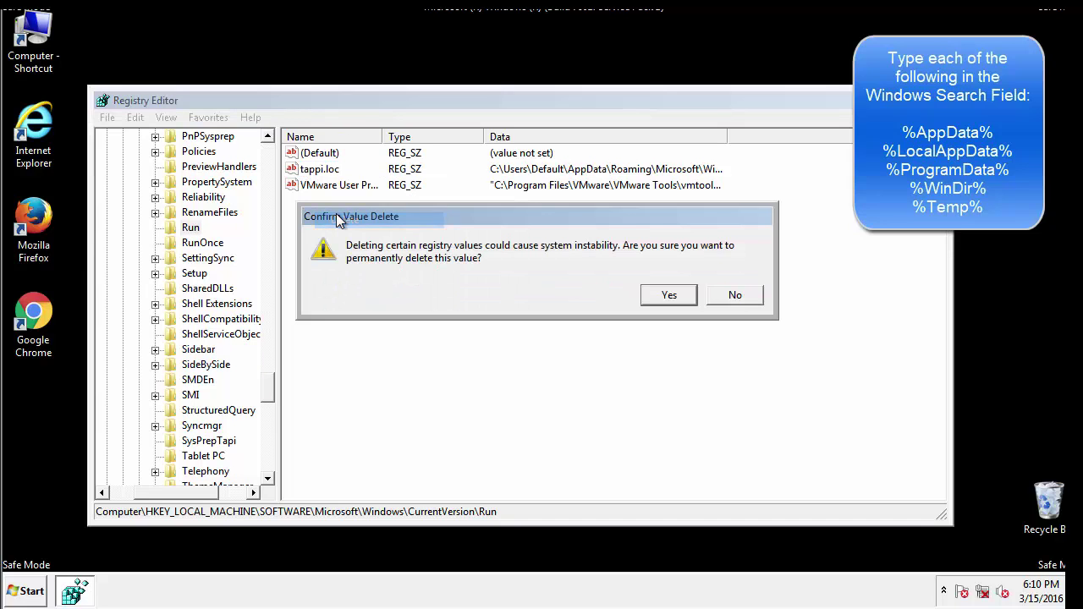
pyautogui.click(659, 298)
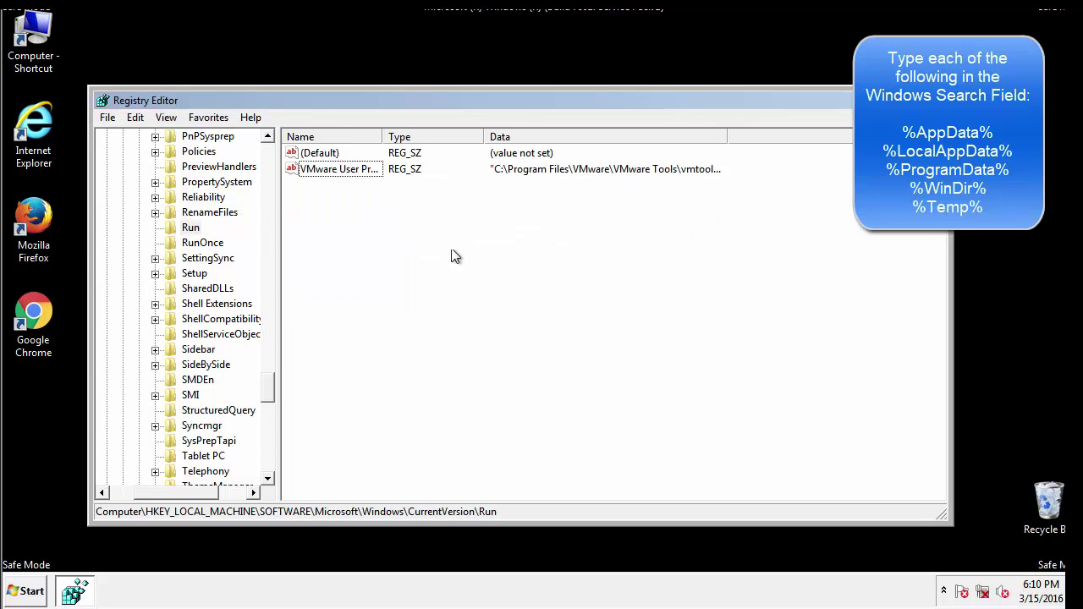
pyautogui.moveTo(268, 385); pyautogui.dragTo(268, 464)
pyautogui.moveTo(181, 492); pyautogui.dragTo(133, 503)
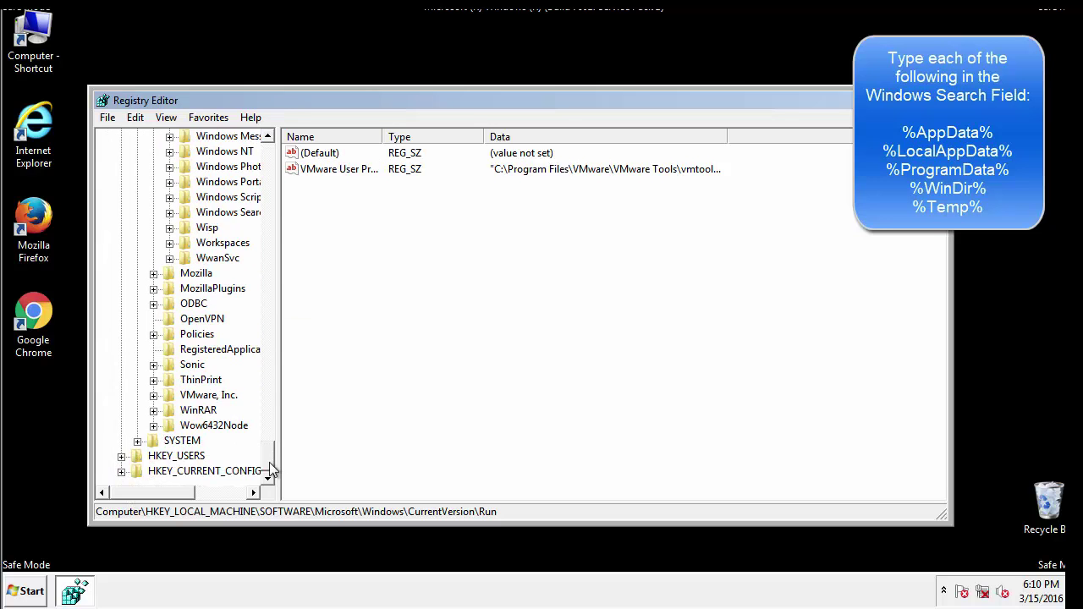
pyautogui.moveTo(268, 463); pyautogui.dragTo(276, 161)
# Step: Expand HKEY_CURRENT_USER\Software\Microsoft\Windows\CurrentVersion in the registry tree
pyautogui.click(121, 181)
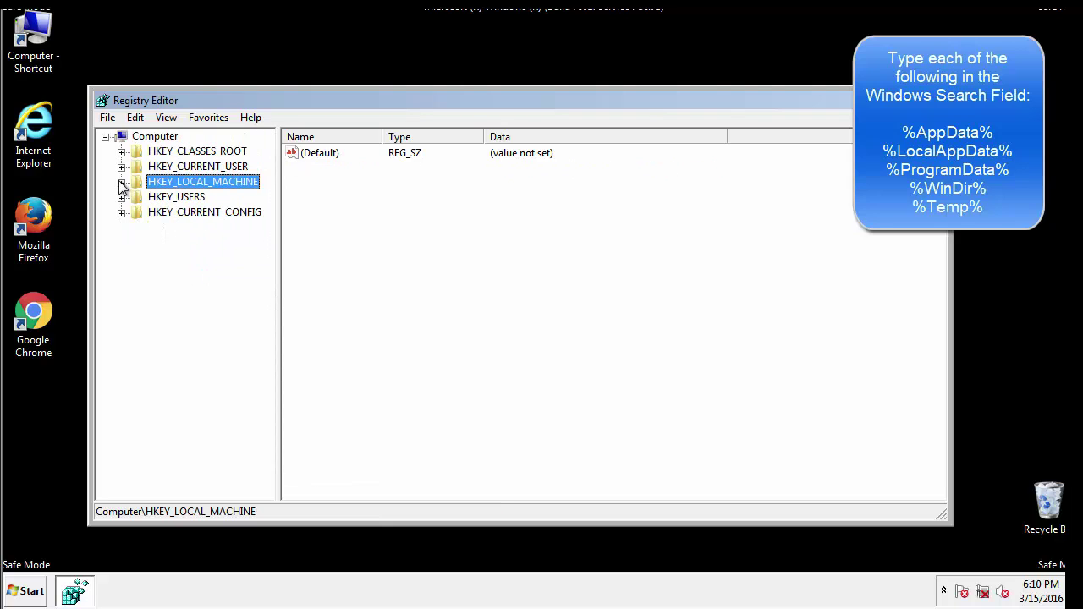
pyautogui.click(121, 167)
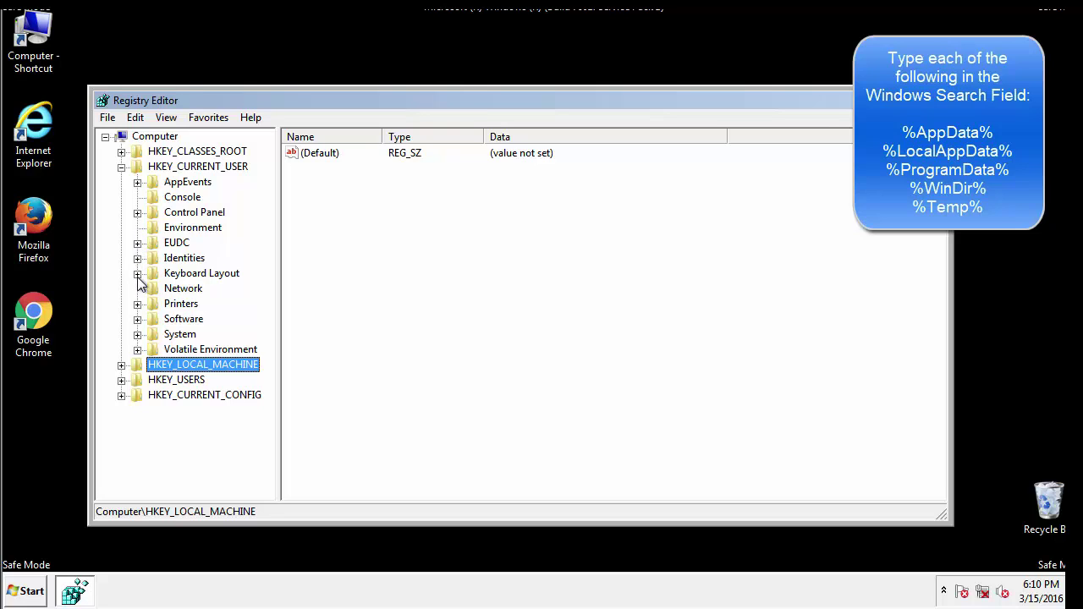
pyautogui.click(137, 319)
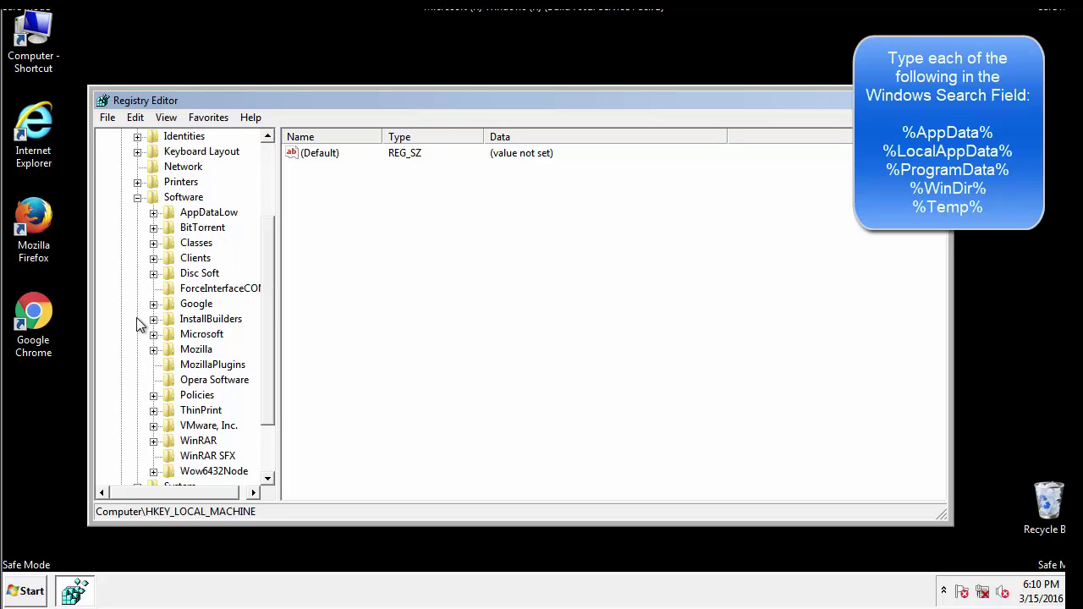
pyautogui.moveTo(265, 307); pyautogui.dragTo(265, 322)
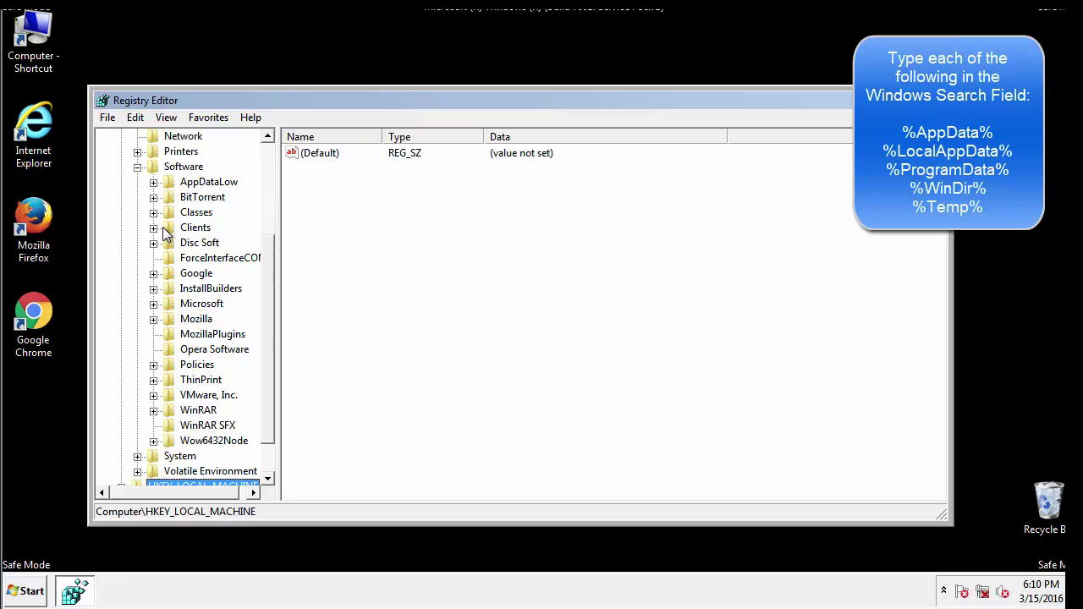
pyautogui.click(153, 303)
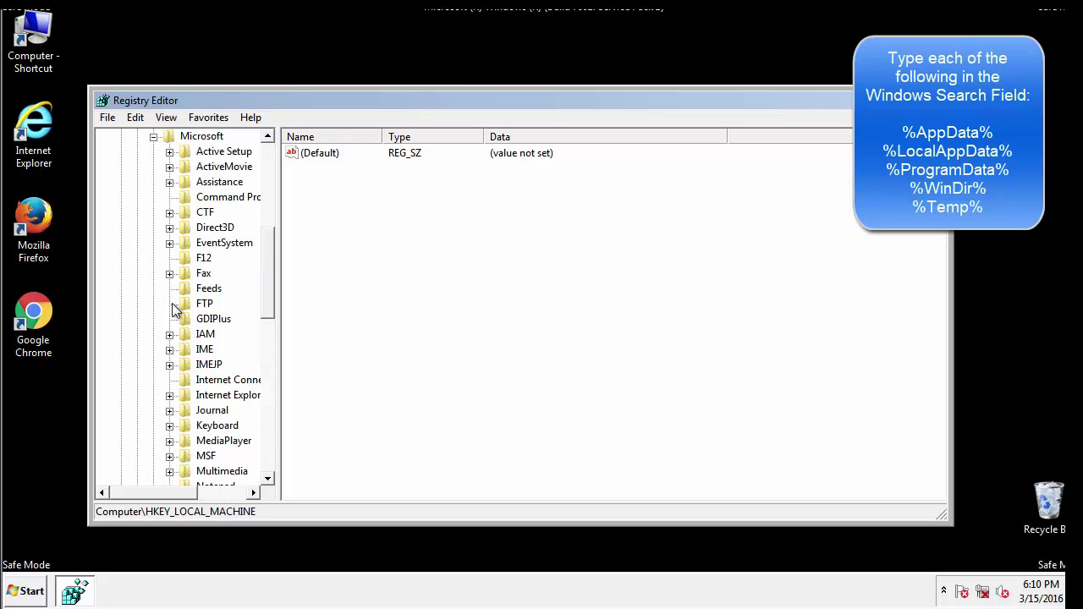
pyautogui.moveTo(265, 247); pyautogui.dragTo(267, 352)
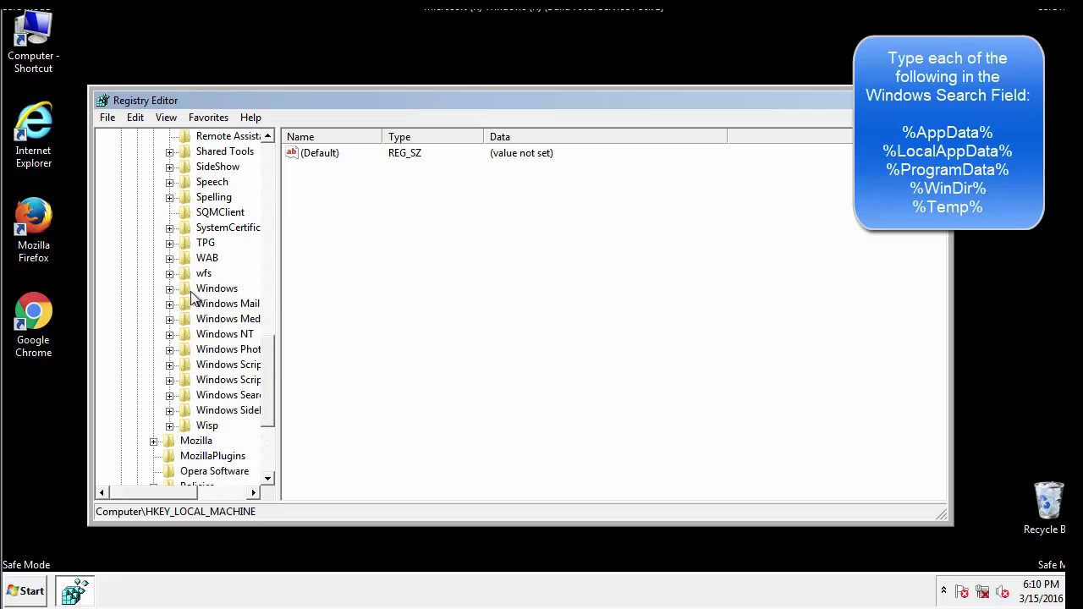
pyautogui.click(170, 289)
pyautogui.click(185, 304)
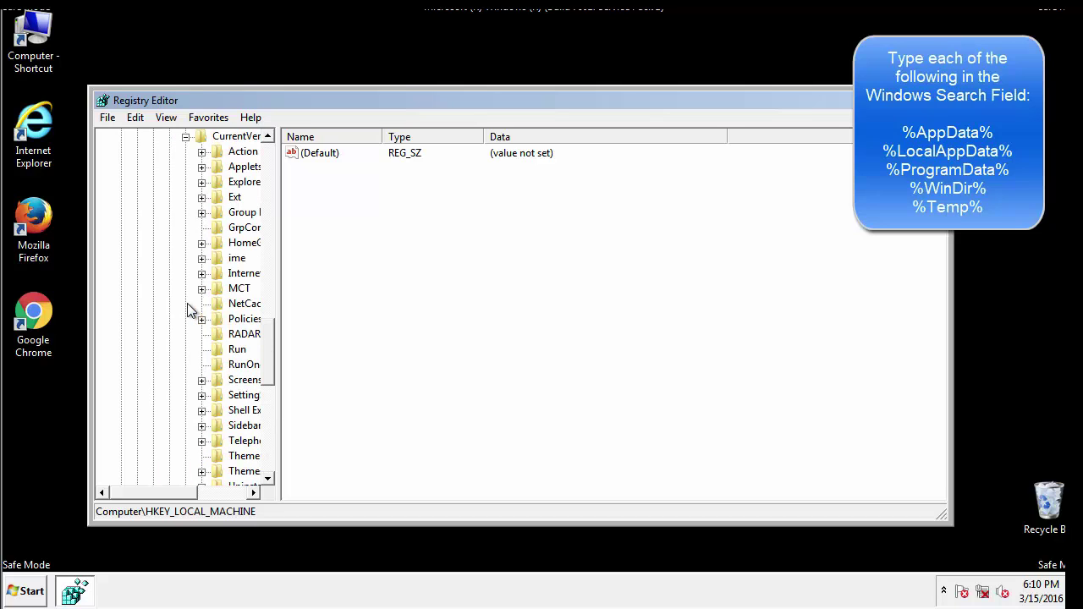
pyautogui.moveTo(165, 499); pyautogui.dragTo(191, 494)
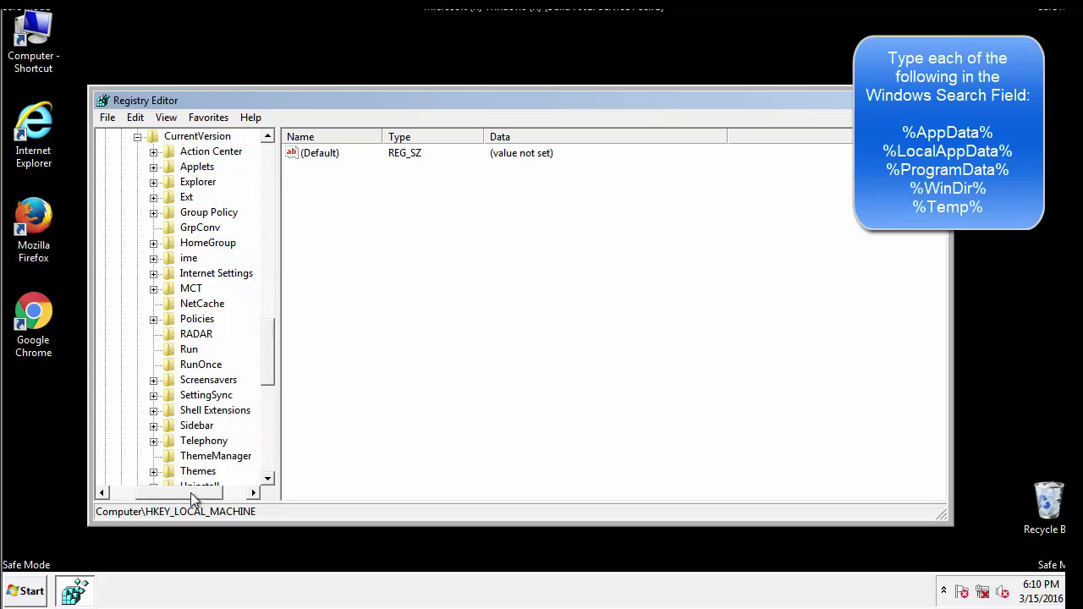
# Step: Check the user Run key, which holds only DAEMON Tools Lite, then collapse Windows
pyautogui.click(187, 348)
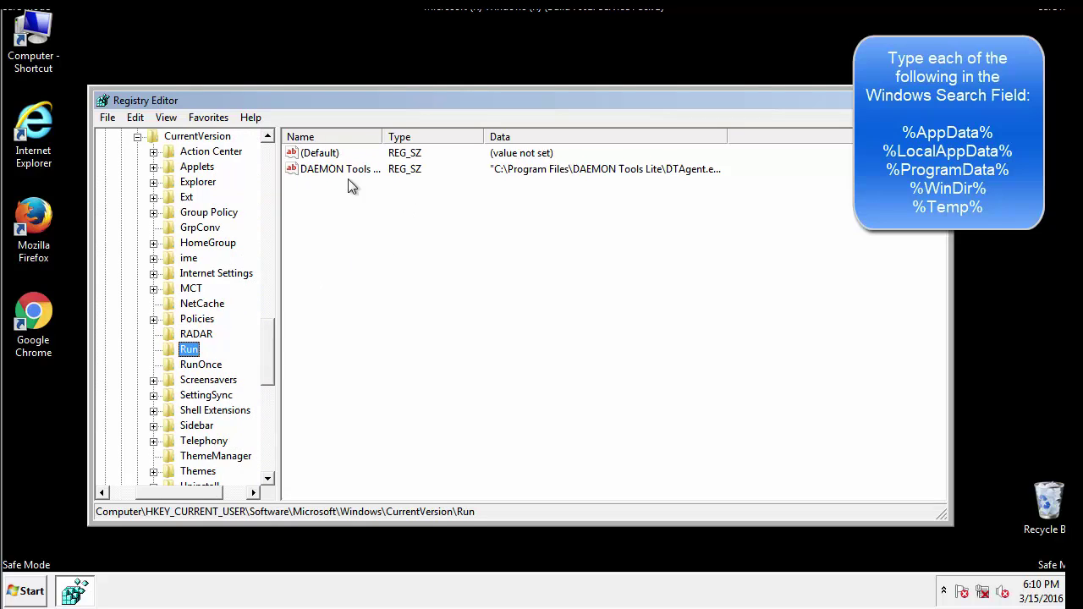
pyautogui.click(466, 196)
pyautogui.moveTo(179, 490); pyautogui.dragTo(154, 493)
pyautogui.moveTo(274, 368); pyautogui.dragTo(267, 353)
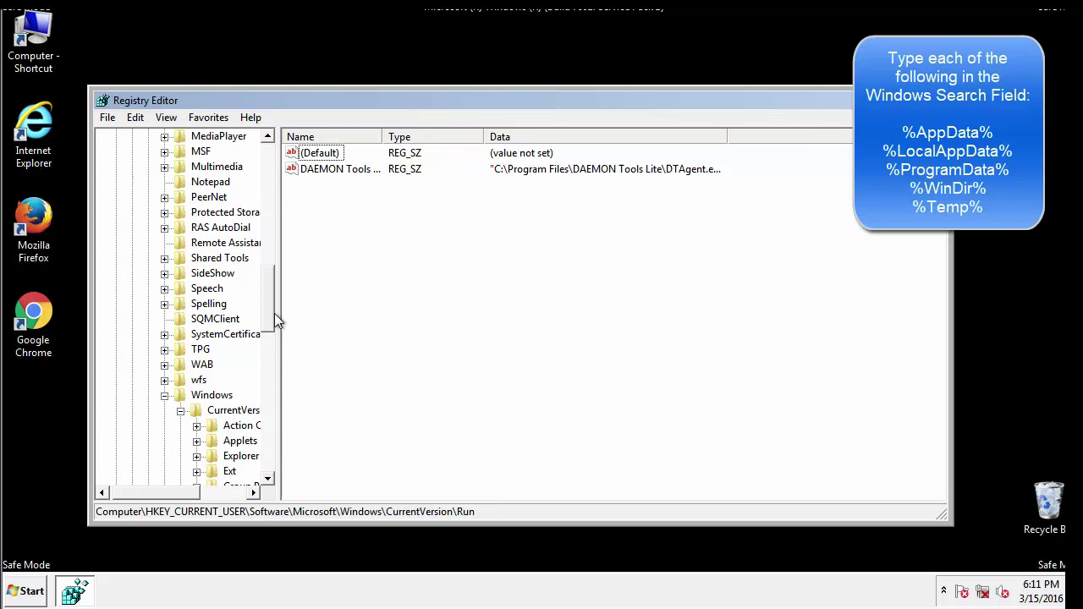
pyautogui.click(164, 395)
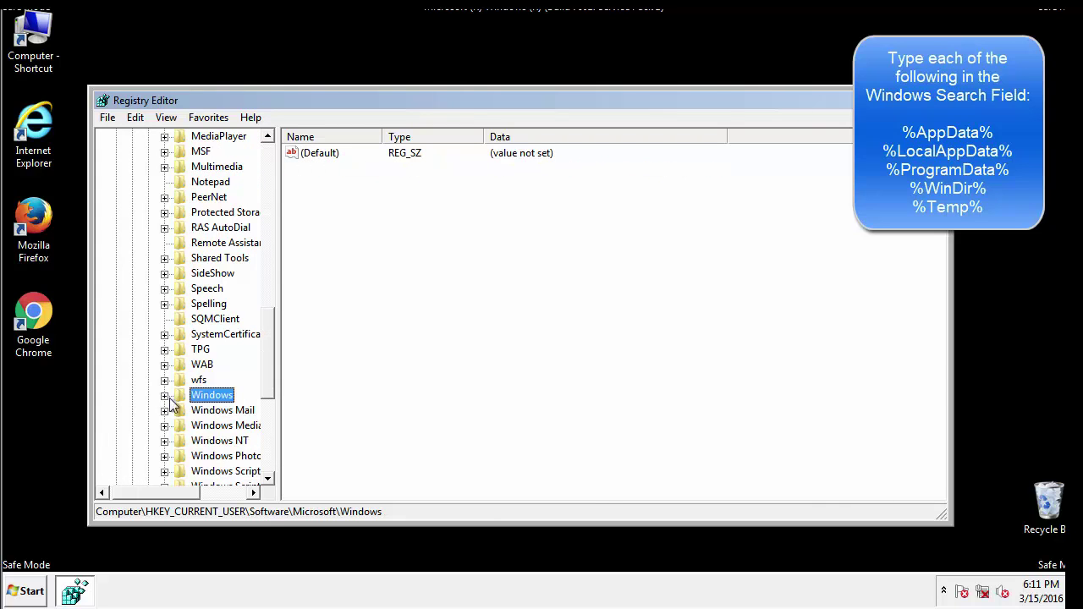
pyautogui.moveTo(272, 377); pyautogui.dragTo(272, 209)
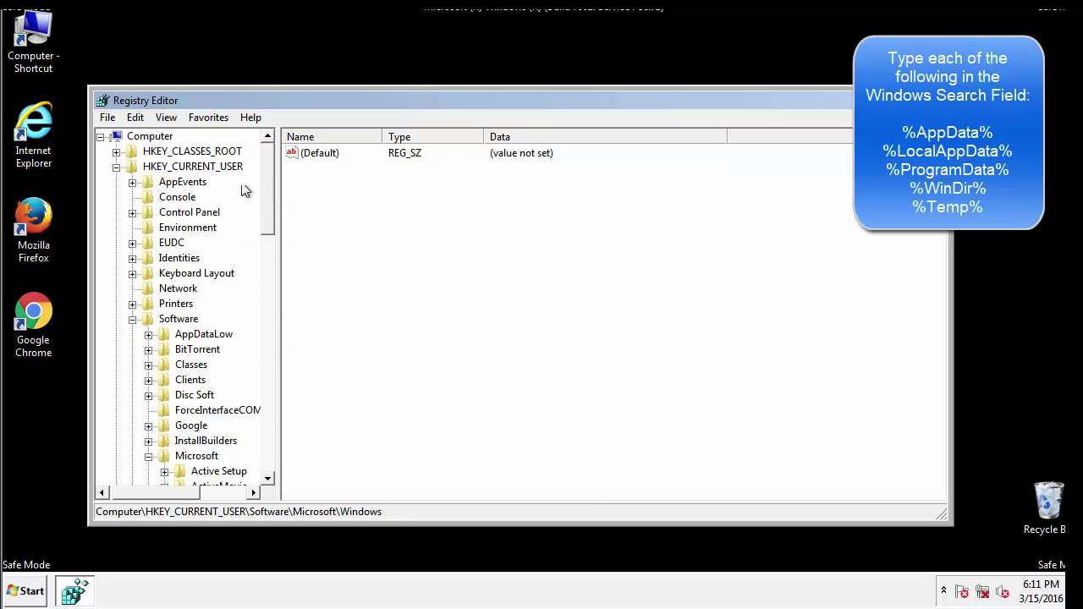
# Step: Find %temp% in the registry, landing on the VolumeCaches Temporary Files key
pyautogui.click(135, 118)
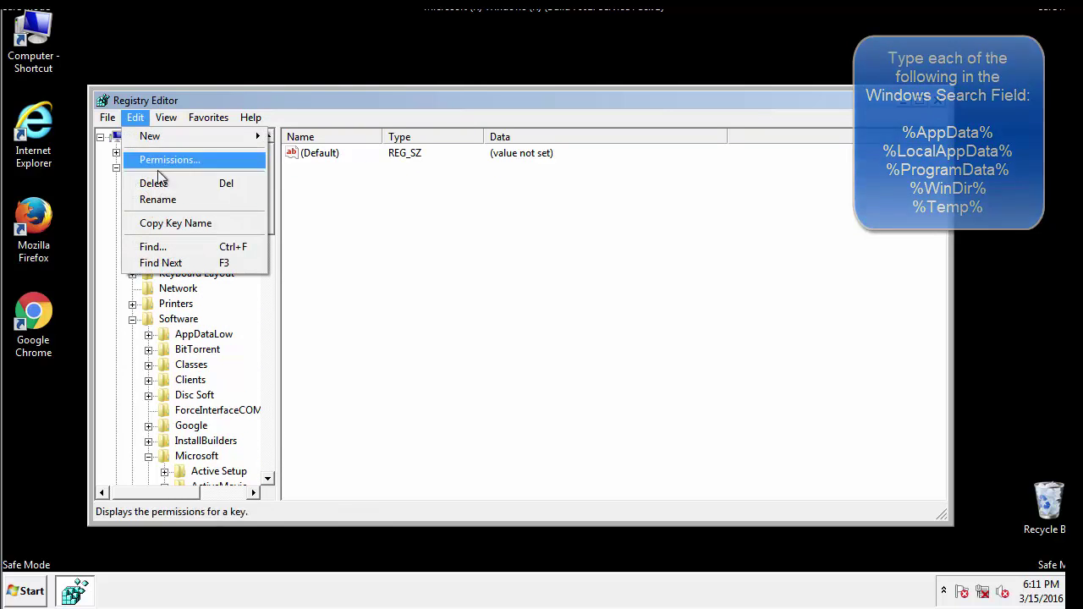
pyautogui.click(140, 246)
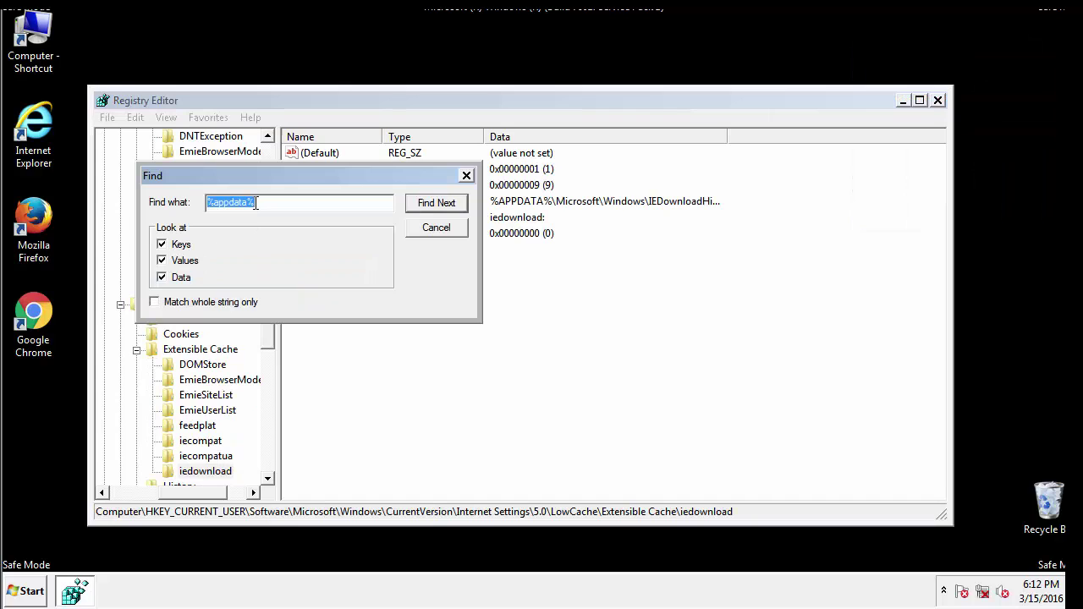
pyautogui.write('%temp%')
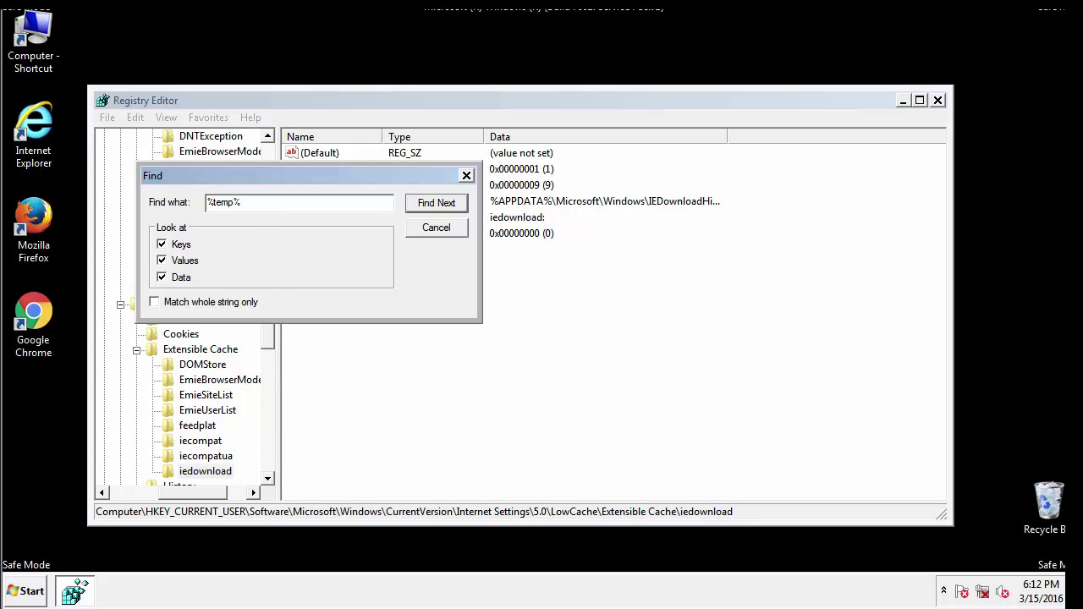
pyautogui.press('Return')
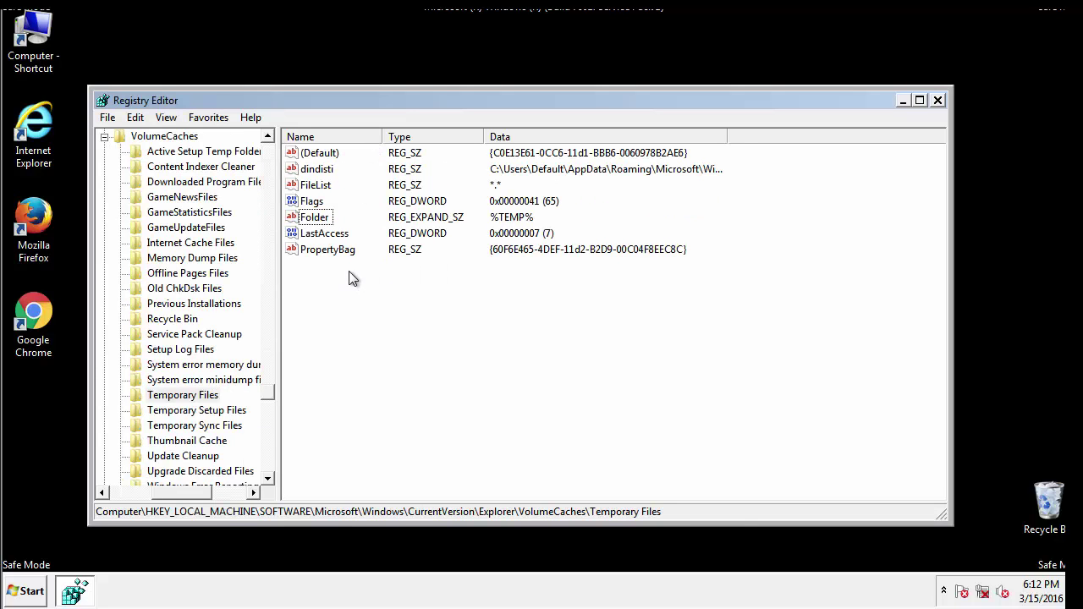
# Step: Delete the Temporary Files values dindisti through PropertyBag, leaving only (Default)
pyautogui.moveTo(347, 271); pyautogui.dragTo(306, 153)
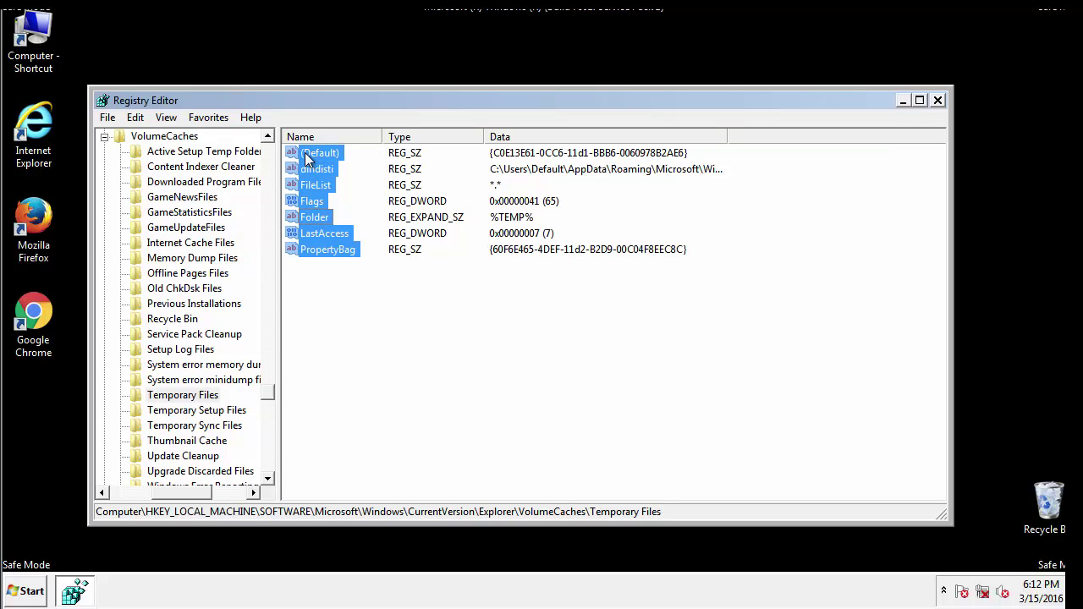
pyautogui.rightClick(305, 153)
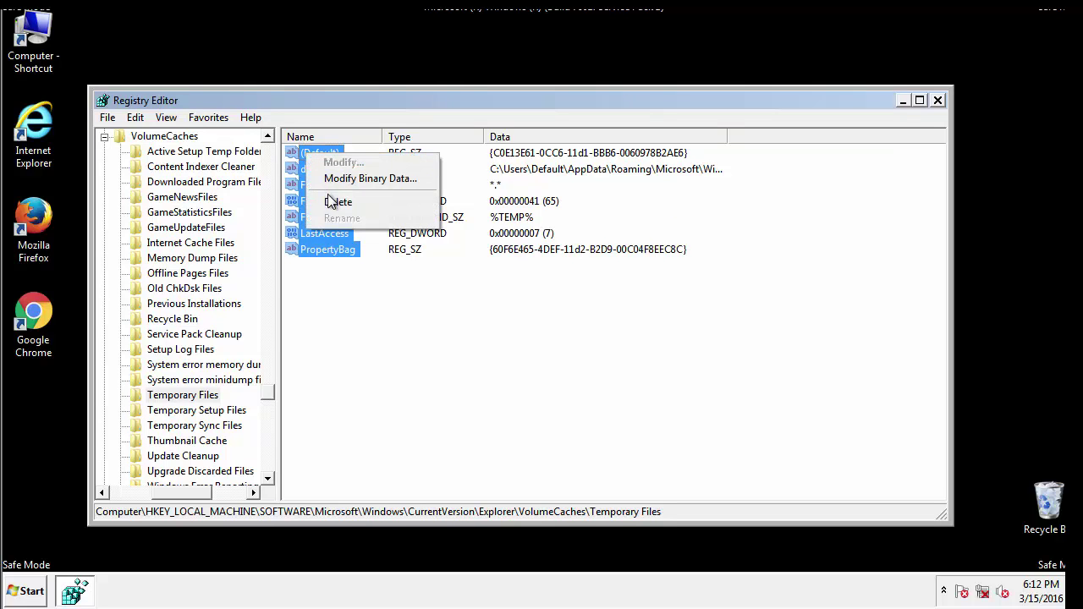
pyautogui.click(332, 201)
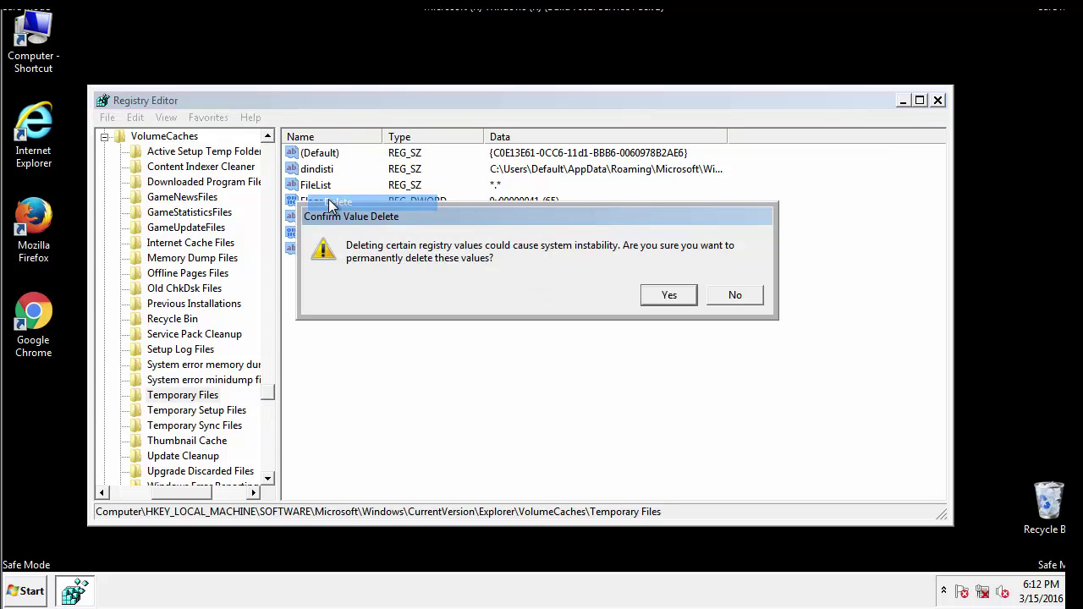
pyautogui.click(669, 295)
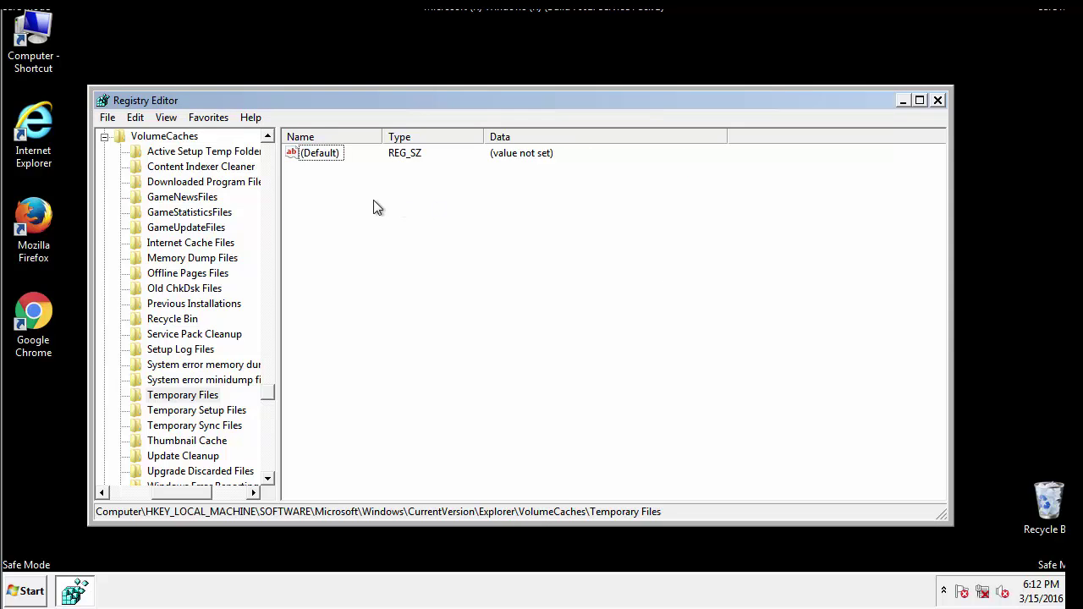
# Step: Close Registry Editor and launch msconfig from the Start menu search box
pyautogui.click(938, 101)
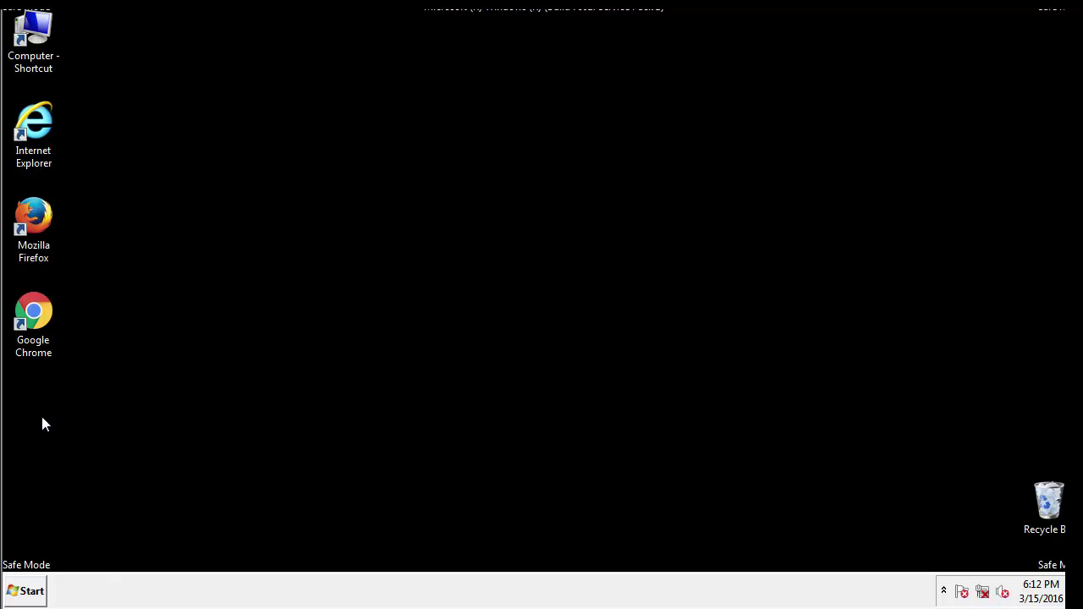
pyautogui.click(21, 596)
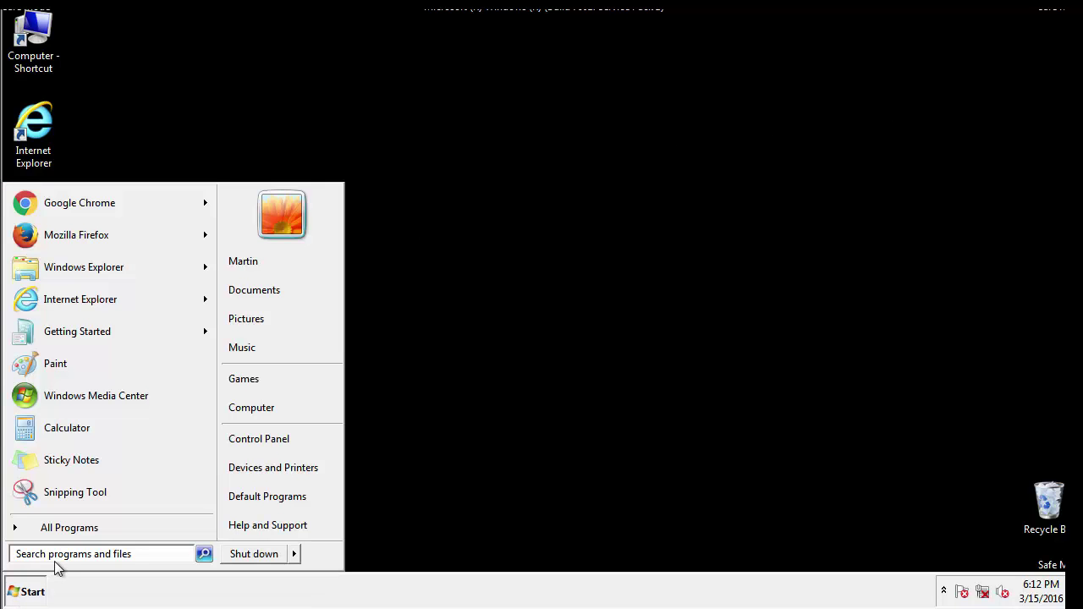
pyautogui.write('mscon')
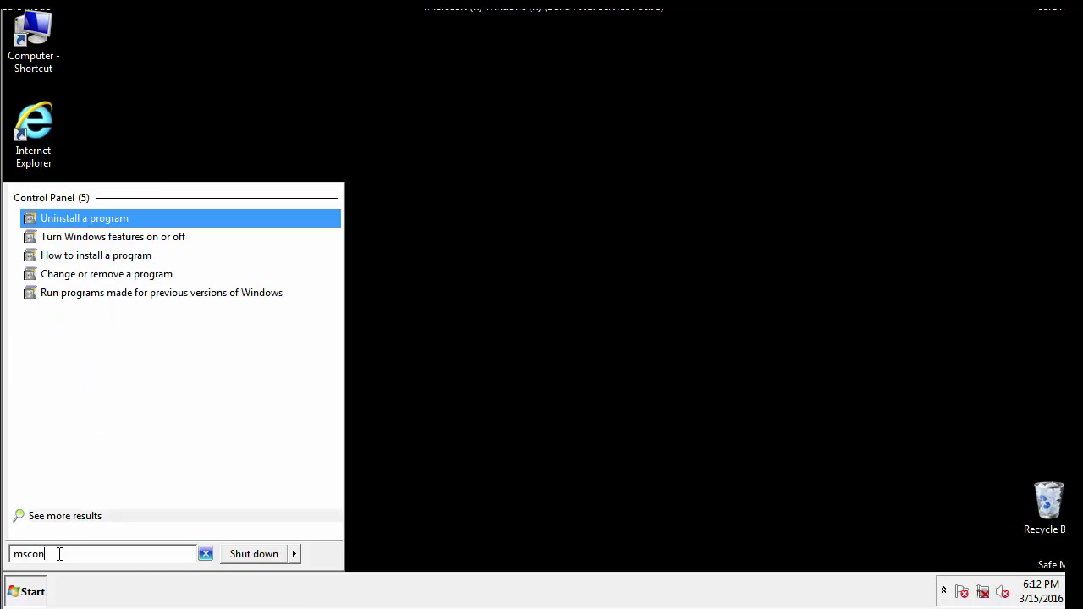
pyautogui.write('fig')
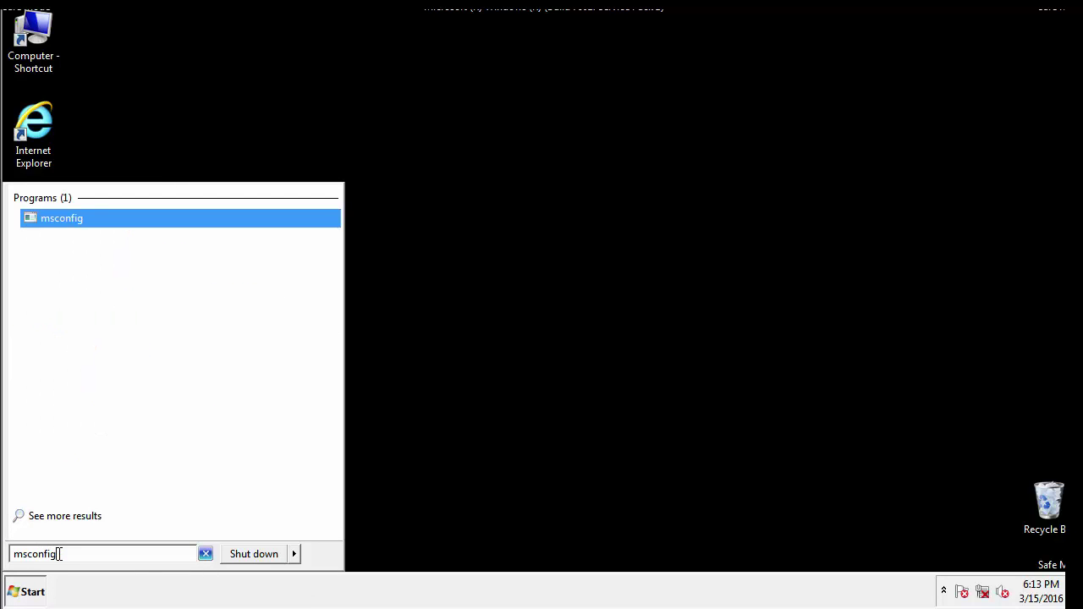
pyautogui.press('Return')
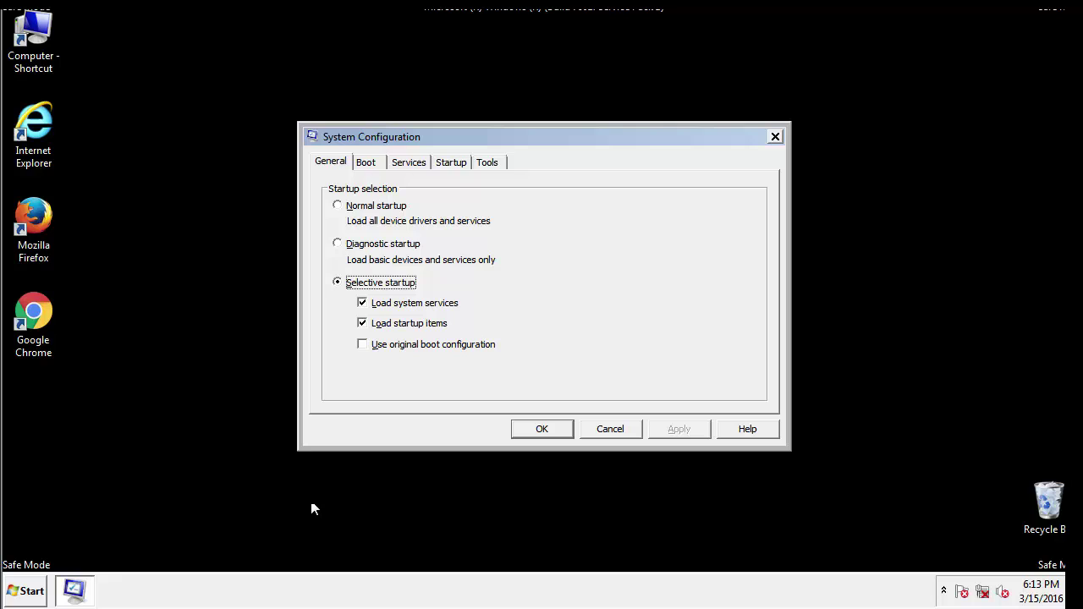
# Step: Clear the Safe boot option on the Boot tab, apply and confirm, then restart now
pyautogui.click(370, 162)
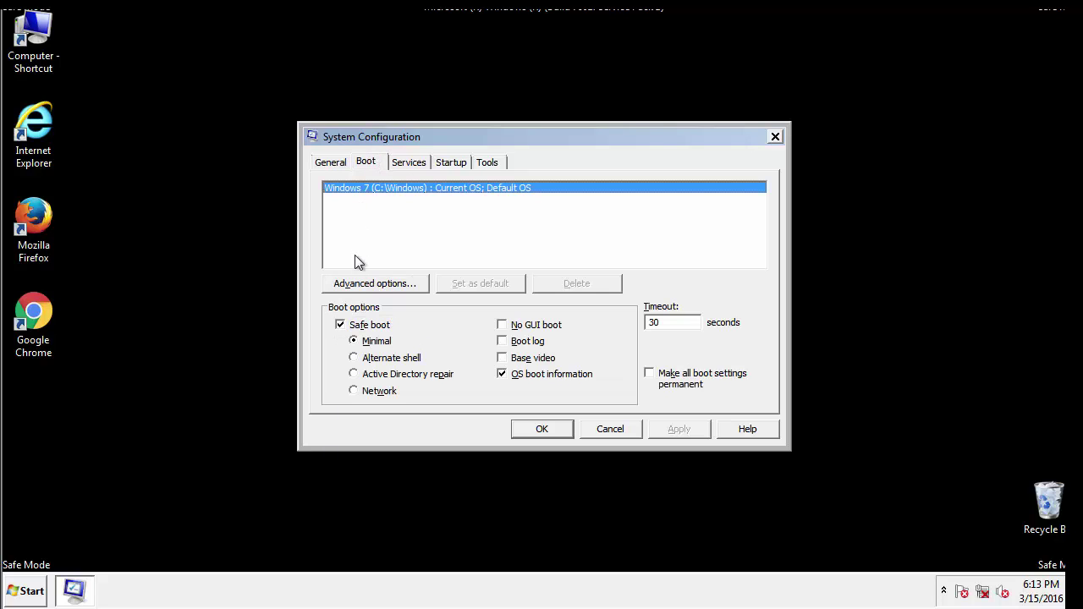
pyautogui.click(343, 327)
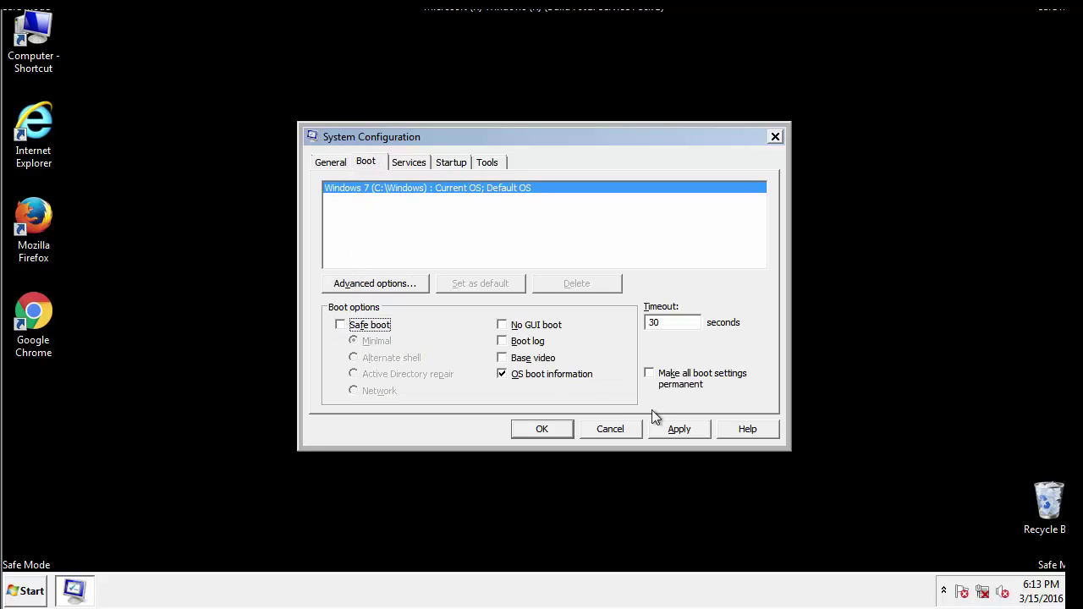
pyautogui.click(681, 428)
pyautogui.click(538, 430)
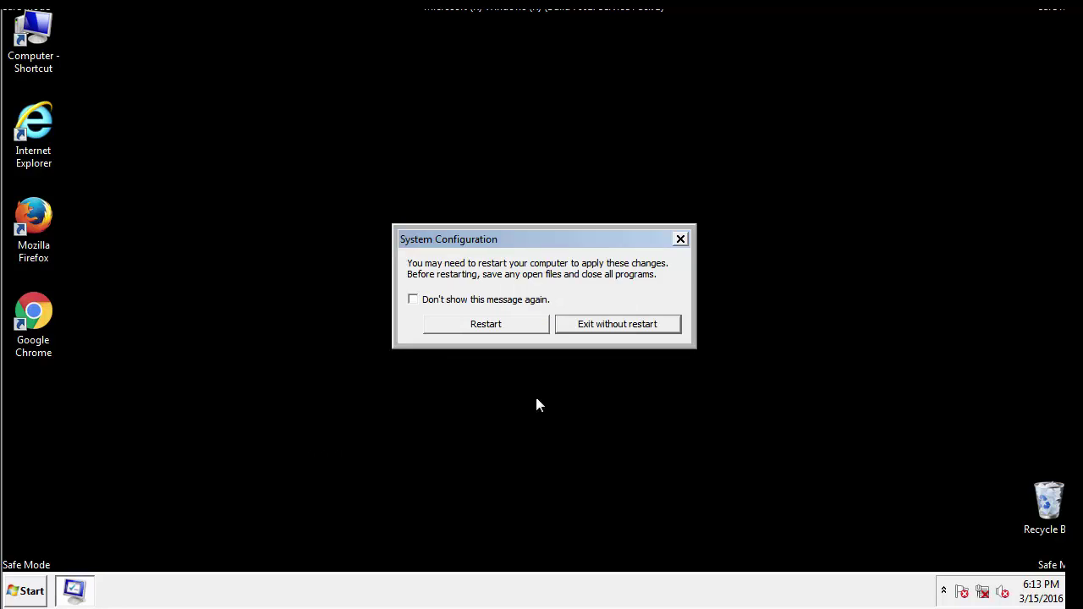
pyautogui.click(501, 329)
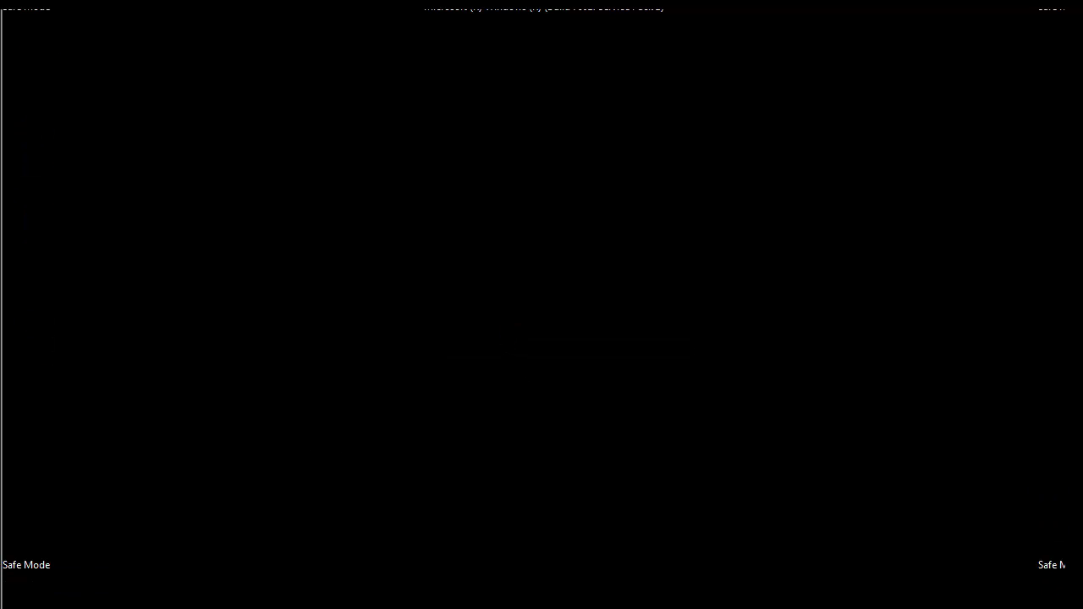